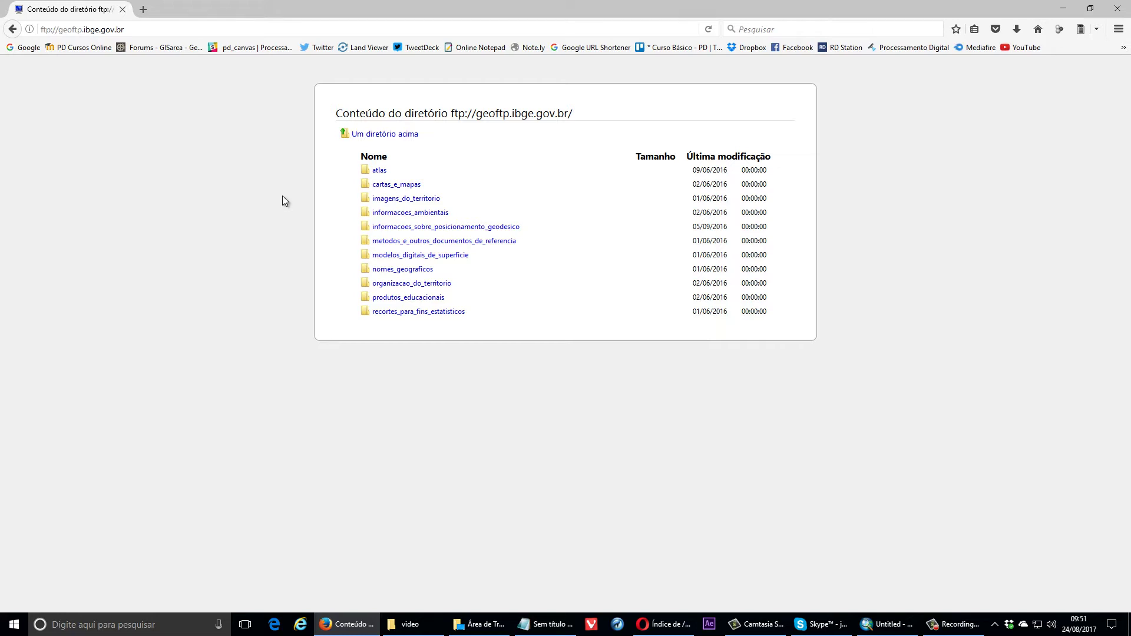
Open the bases_cartograficas_continuas folder inside cartas_e_mapas on the IBGE FTP site
{"action": "left_click", "coordinate": [413, 186]}
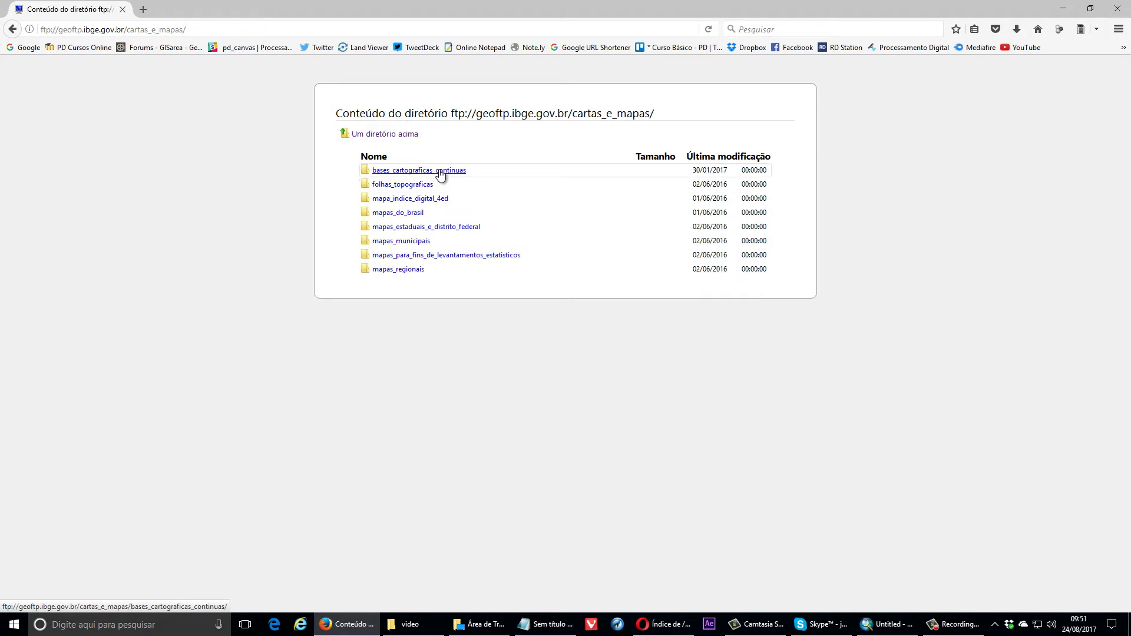
{"action": "left_click", "coordinate": [440, 175]}
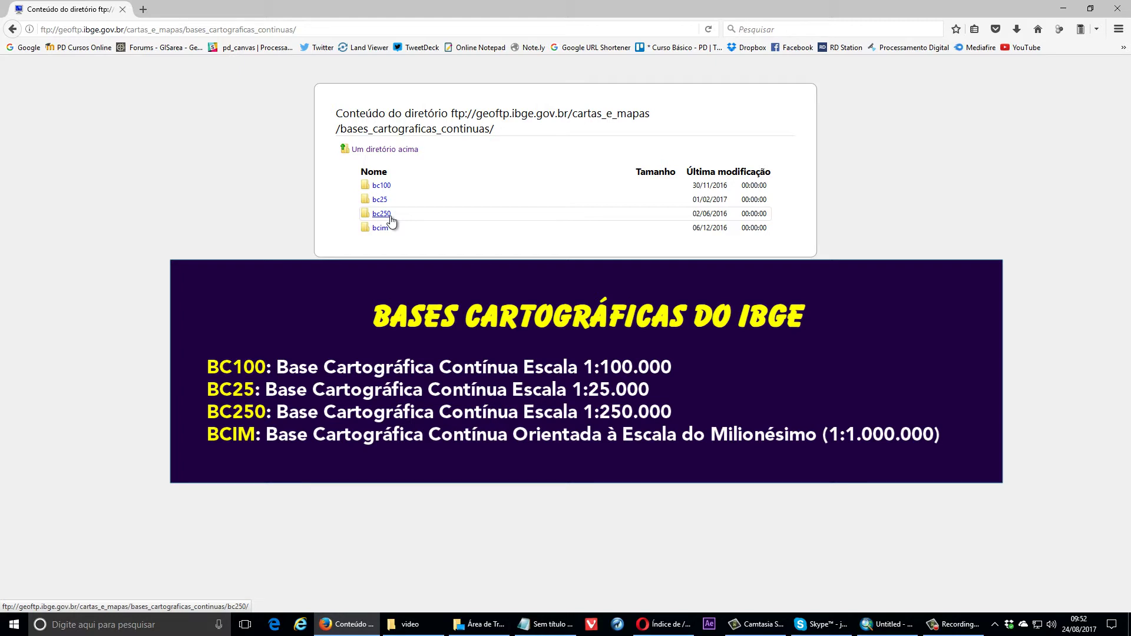
Look into the bc100 and bc25 folders and return to bases_cartograficas_continuas
{"action": "left_click", "coordinate": [384, 186]}
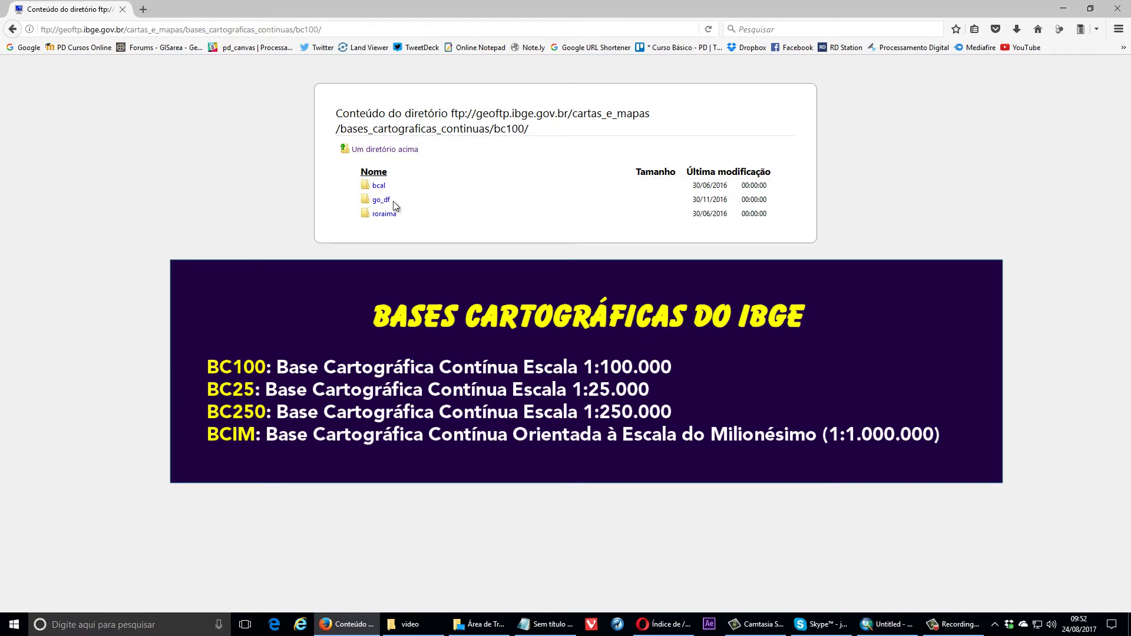
{"action": "left_click", "coordinate": [389, 151]}
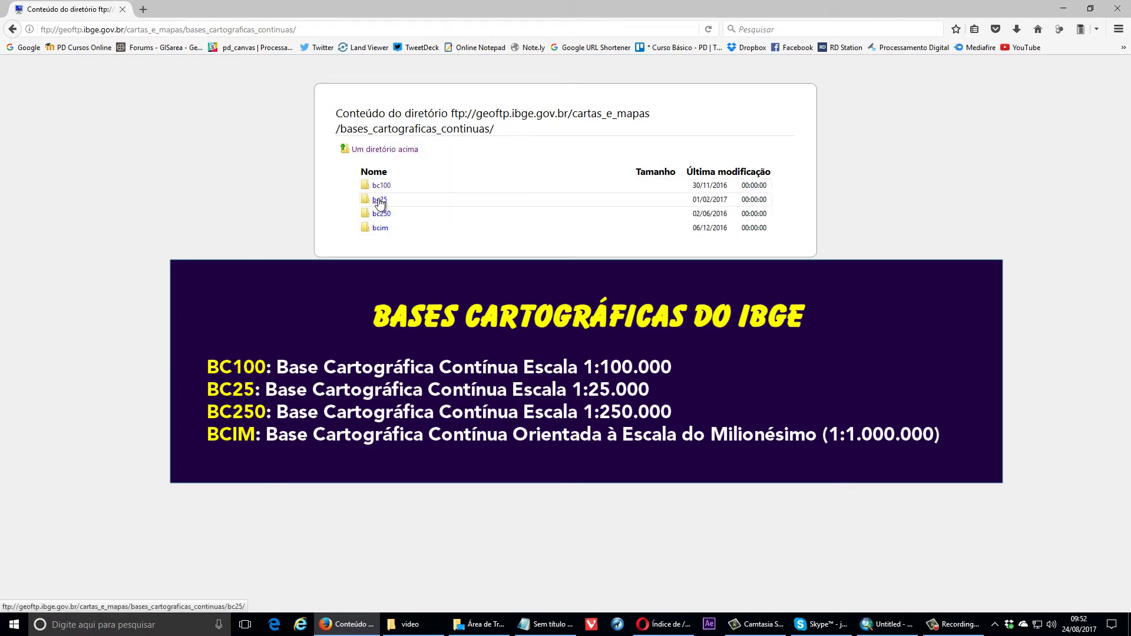
{"action": "left_click", "coordinate": [380, 200]}
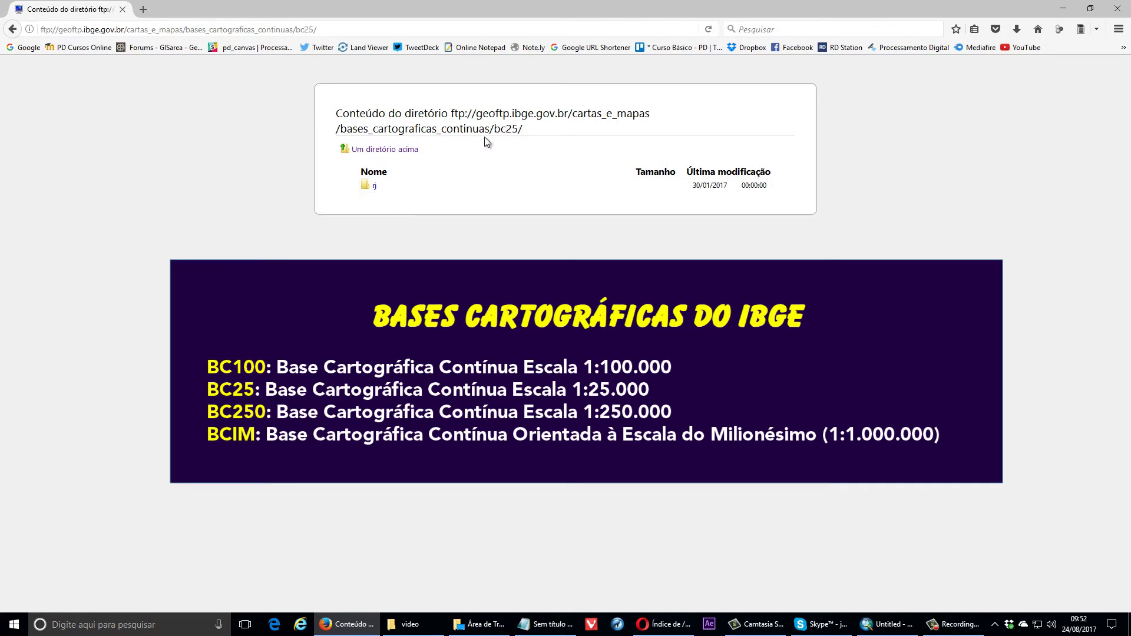
{"action": "left_click", "coordinate": [382, 150]}
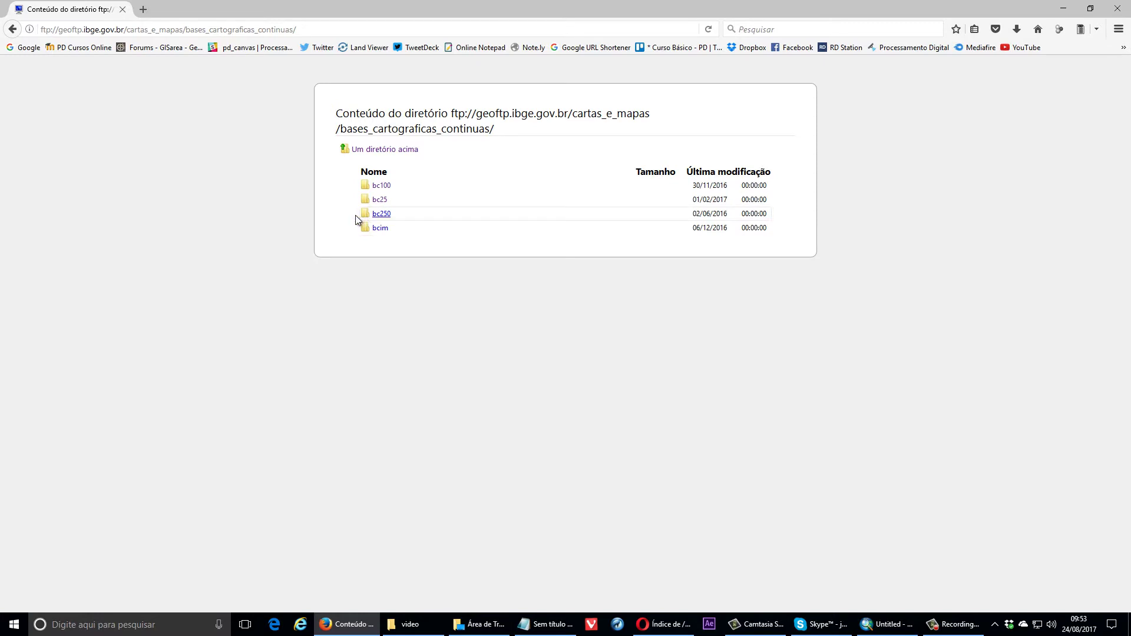
Go to the shapefile folder of the 2016 version of the bcim base
{"action": "left_click", "coordinate": [382, 229]}
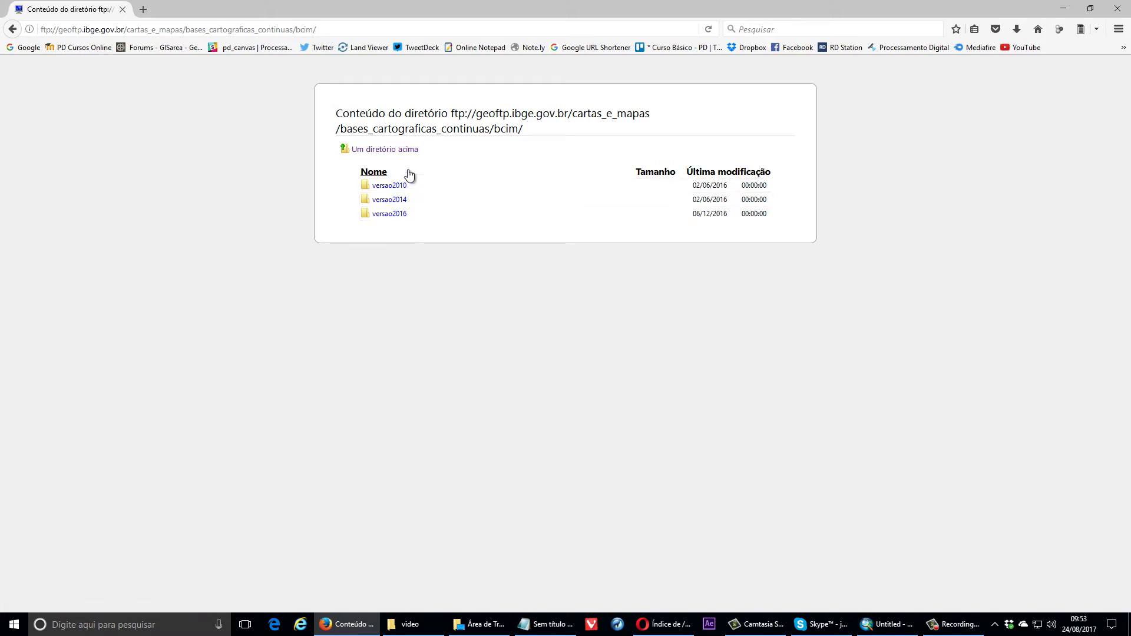
{"action": "left_click", "coordinate": [397, 214]}
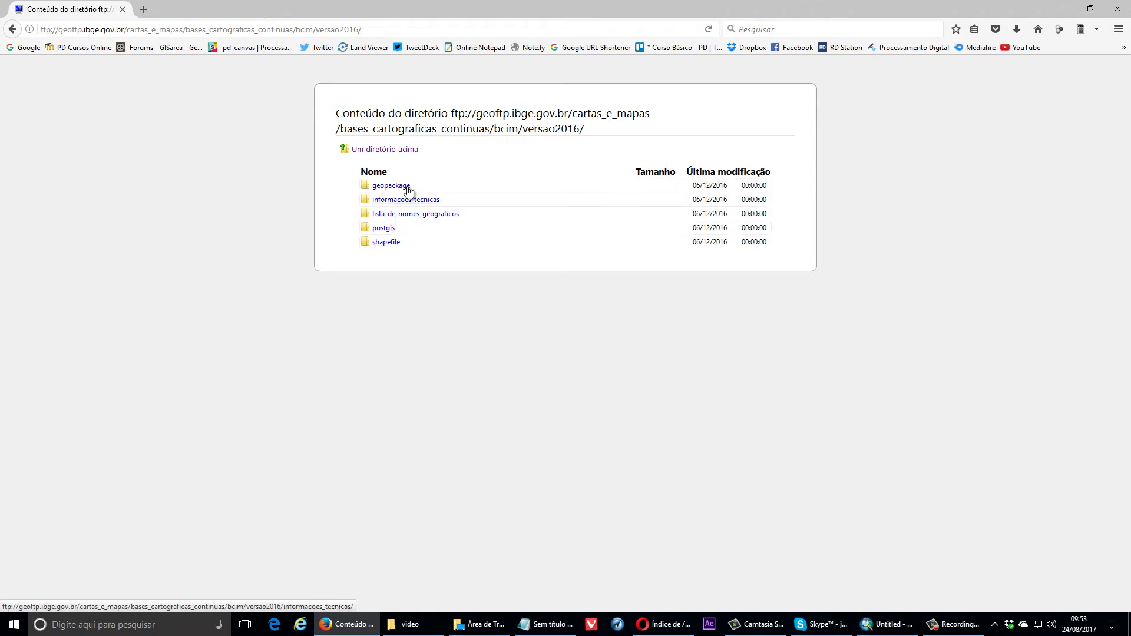
{"action": "left_click", "coordinate": [386, 243]}
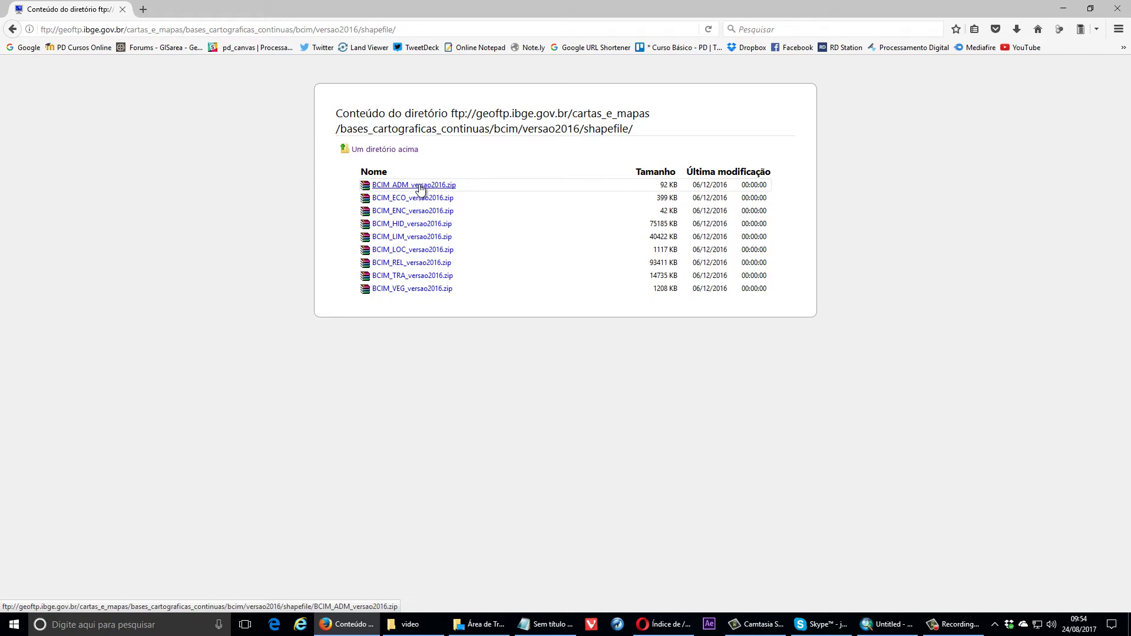
Look into the informacoes_tecnicas folder of versao2016 and return to the shapefile folder
{"action": "left_click", "coordinate": [396, 150]}
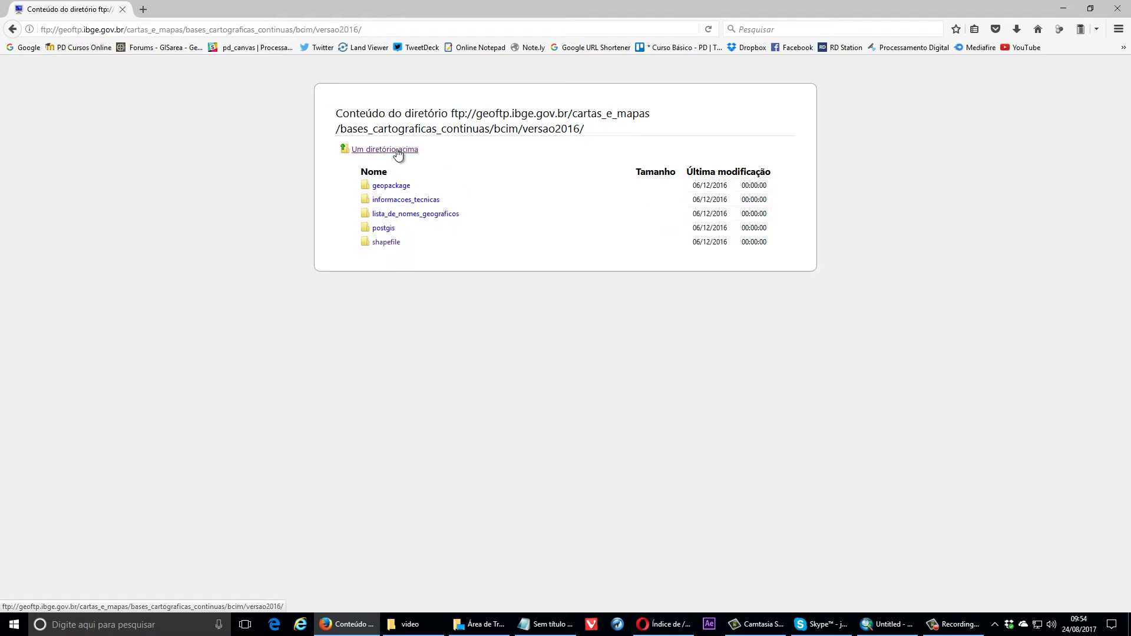
{"action": "left_click", "coordinate": [398, 203]}
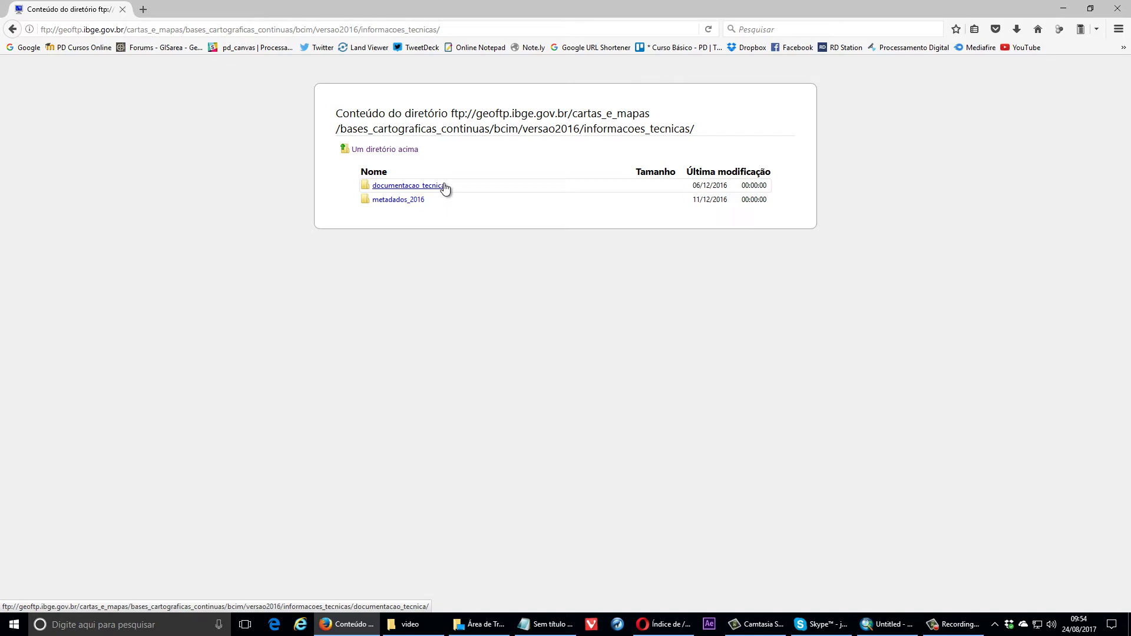
{"action": "left_click", "coordinate": [378, 151]}
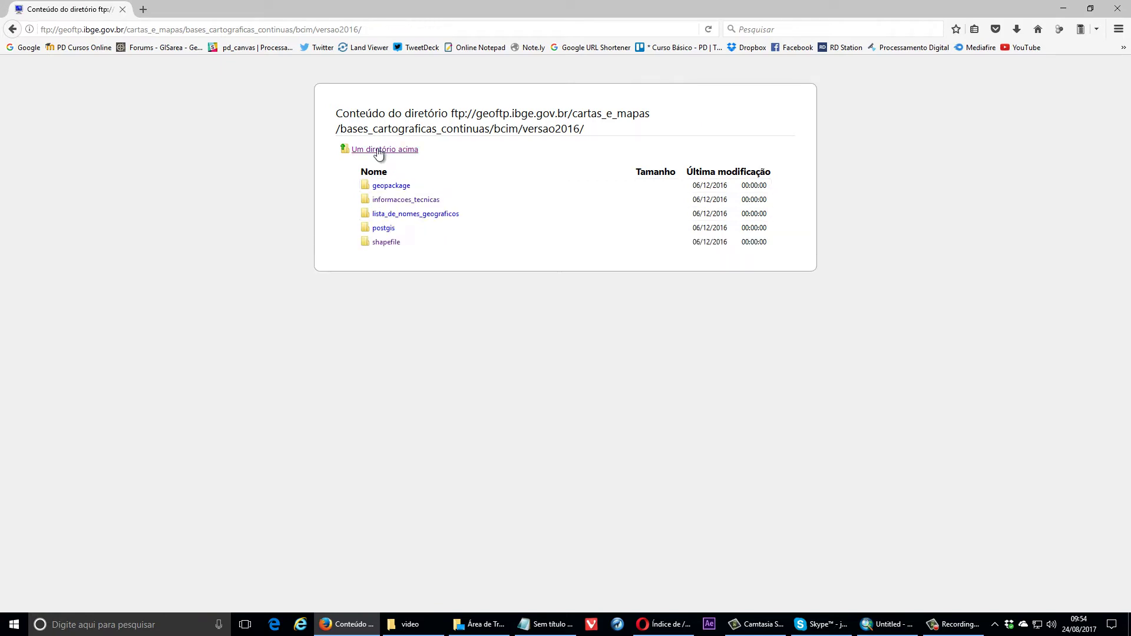
{"action": "left_click", "coordinate": [389, 242]}
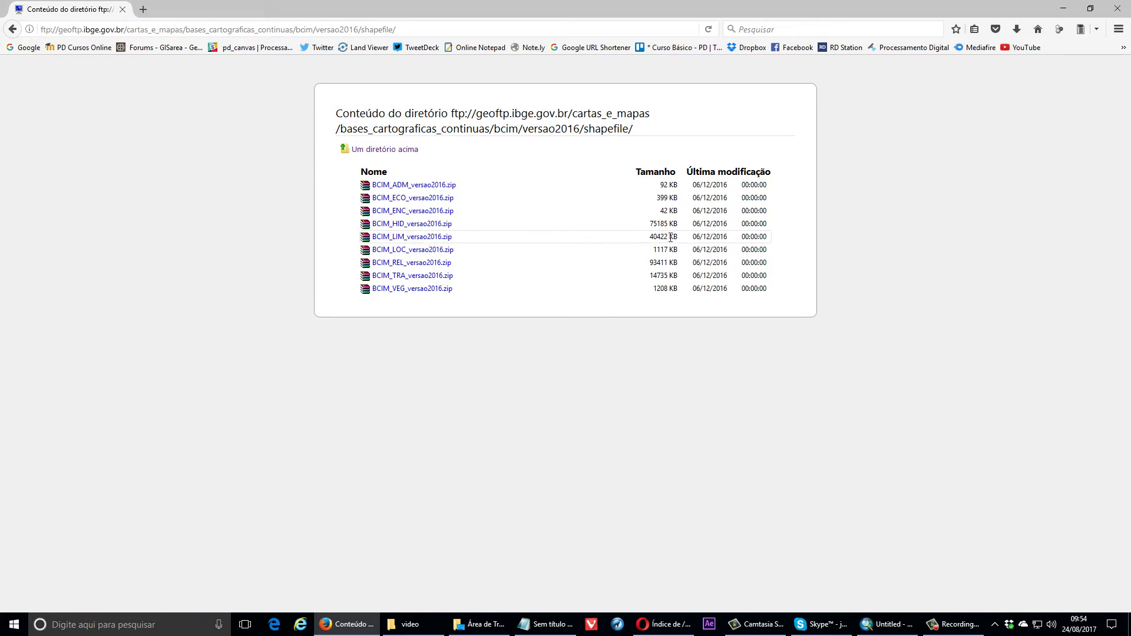
Start saving the linked file BCIM_LIM_versao2016.zip and choose C:\tmp\base_cart as its location
{"action": "right_click", "coordinate": [435, 238]}
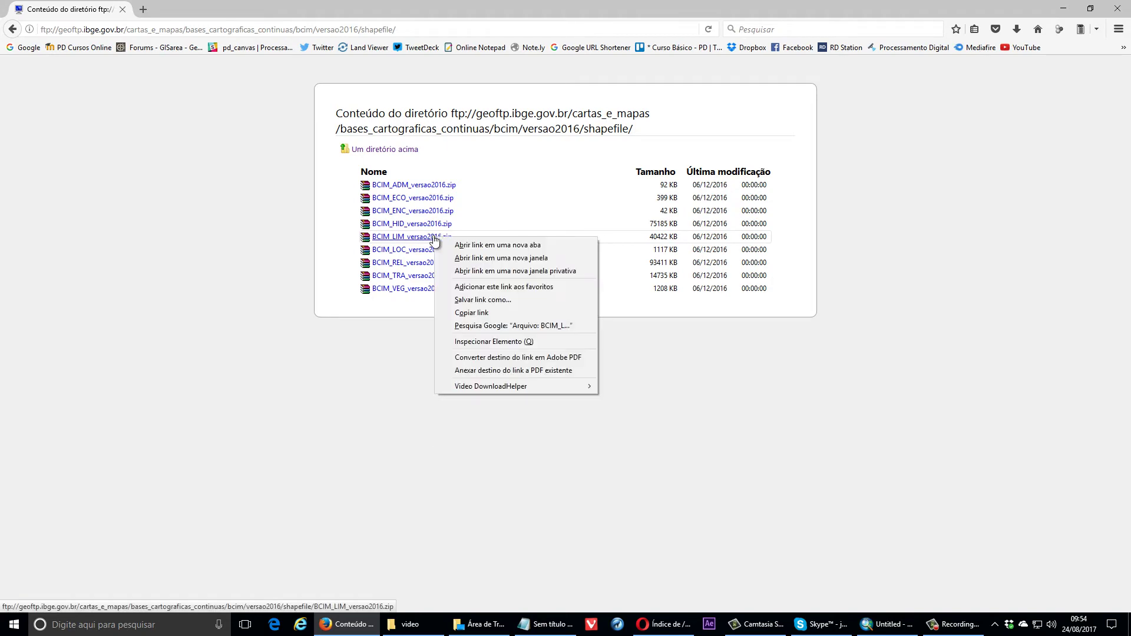
{"action": "left_click", "coordinate": [482, 298]}
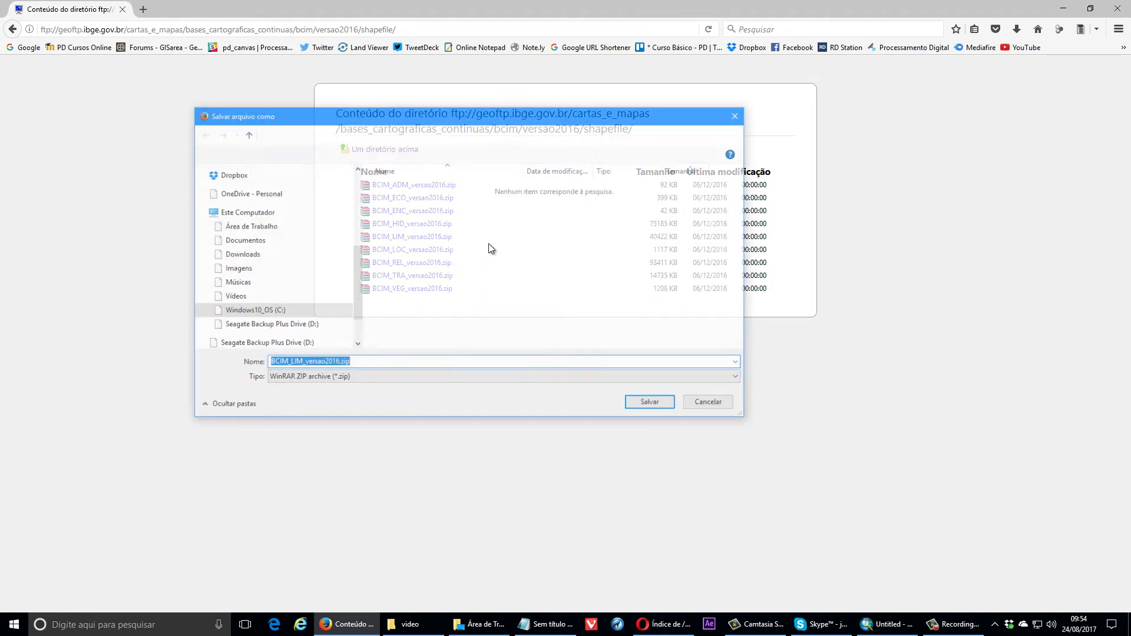
{"action": "left_click", "coordinate": [299, 314]}
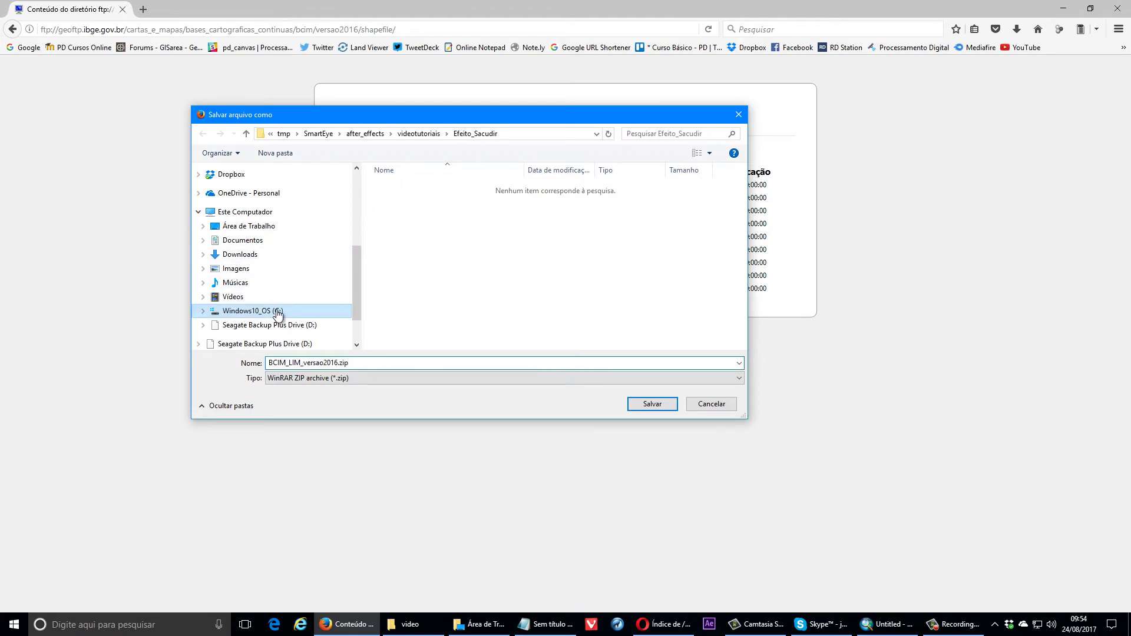
{"action": "double_click", "coordinate": [415, 223]}
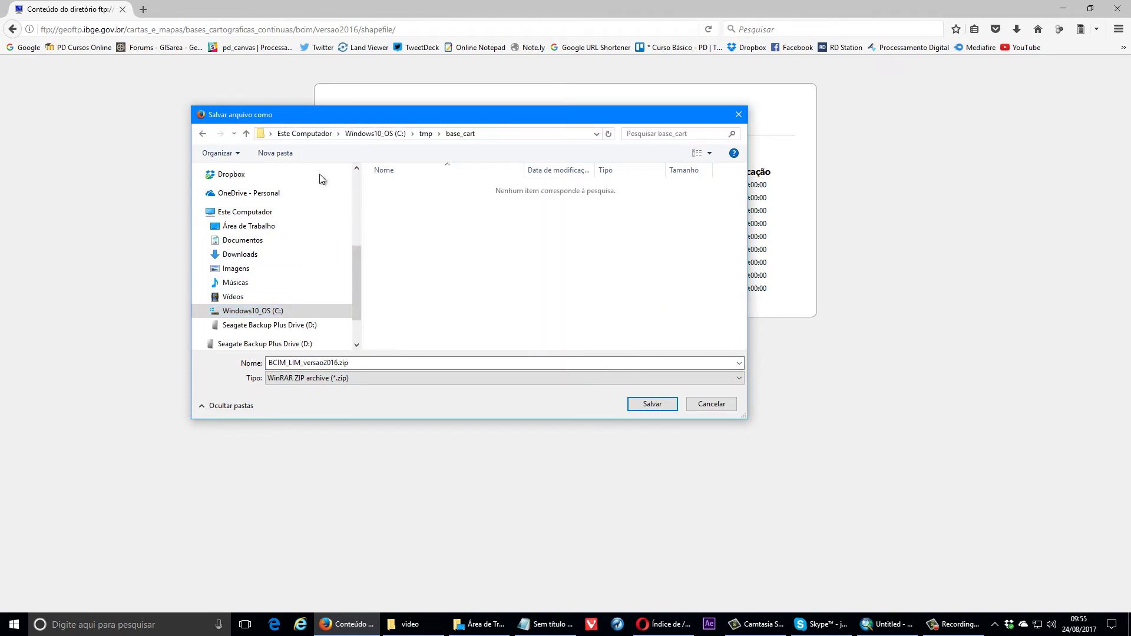
Create a folder named bcim in base_cart and save BCIM_LIM_versao2016.zip into it
{"action": "left_click", "coordinate": [282, 152]}
{"action": "key", "text": "BackSpace"}
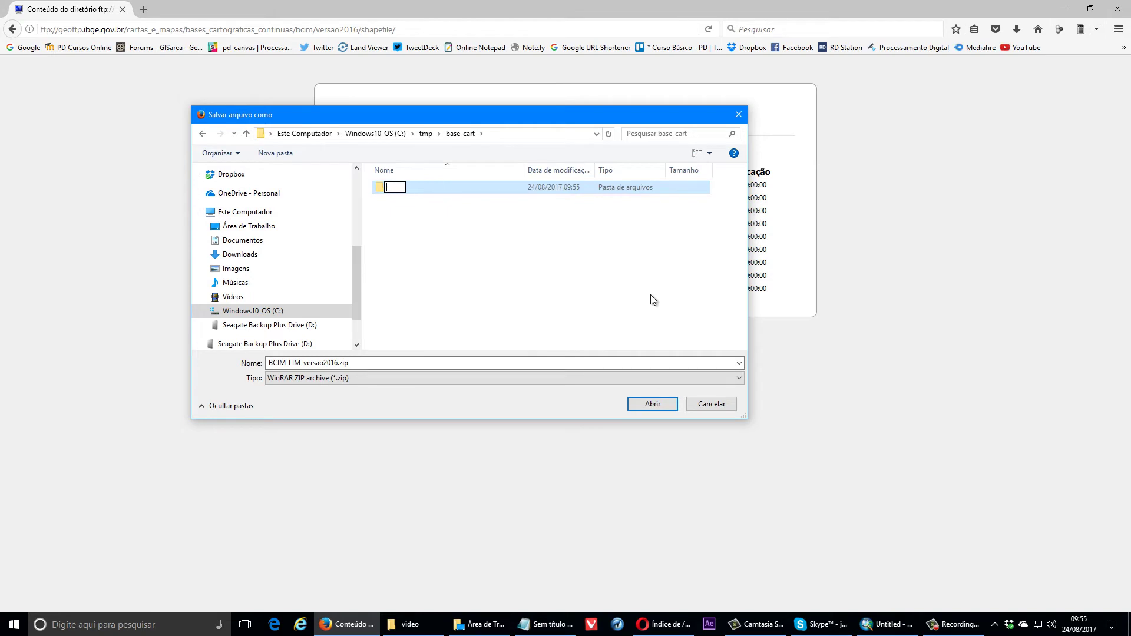
{"action": "type", "text": "bcim"}
{"action": "key", "text": "Return"}
{"action": "double_click", "coordinate": [393, 186]}
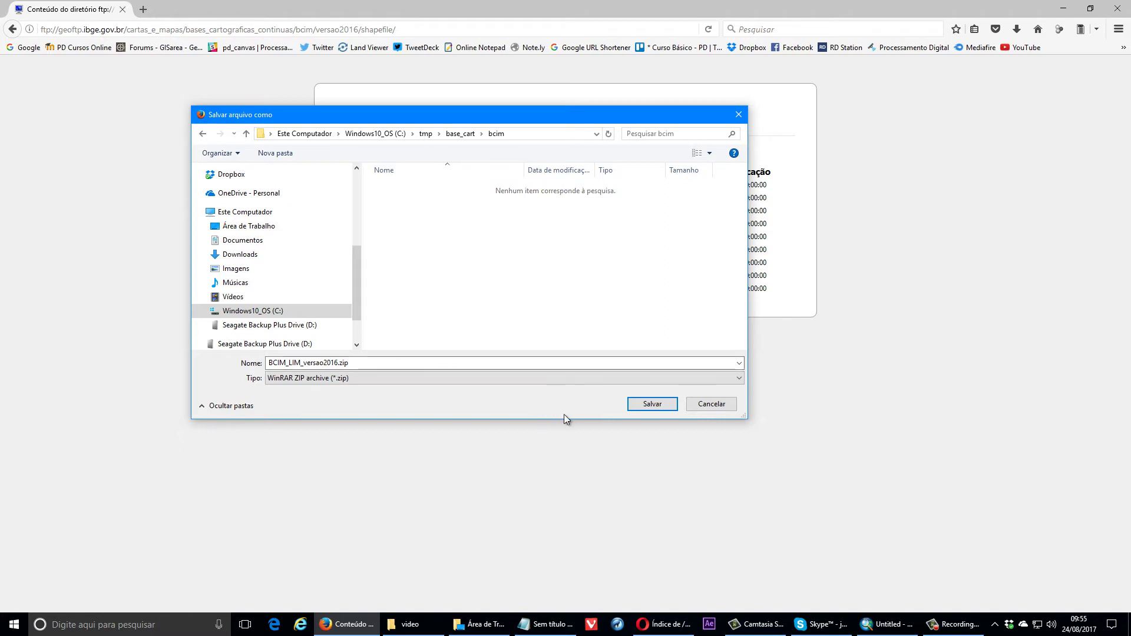
{"action": "left_click", "coordinate": [652, 404]}
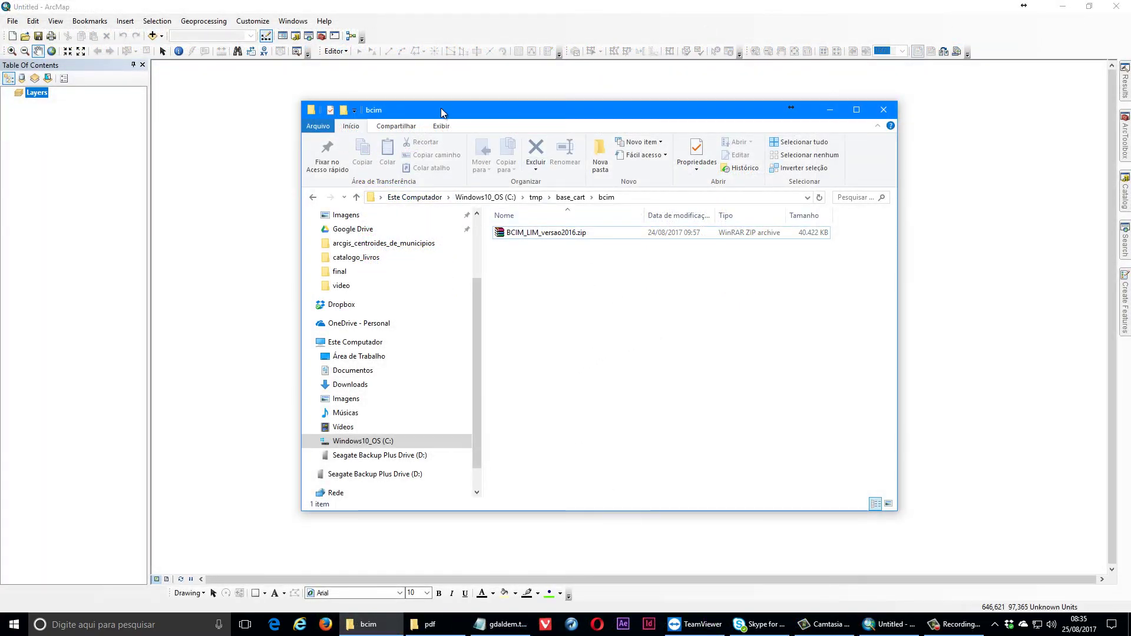
Extract BCIM_LIM_versao2016.zip directly into the bcim folder
{"action": "right_click", "coordinate": [564, 234]}
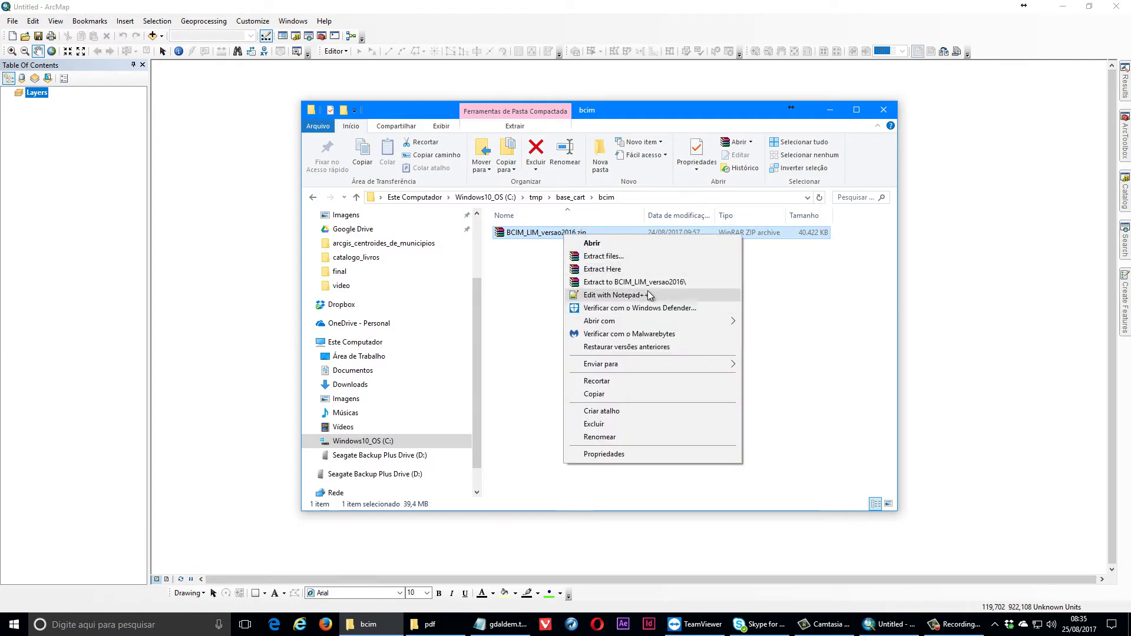
{"action": "left_click", "coordinate": [641, 272]}
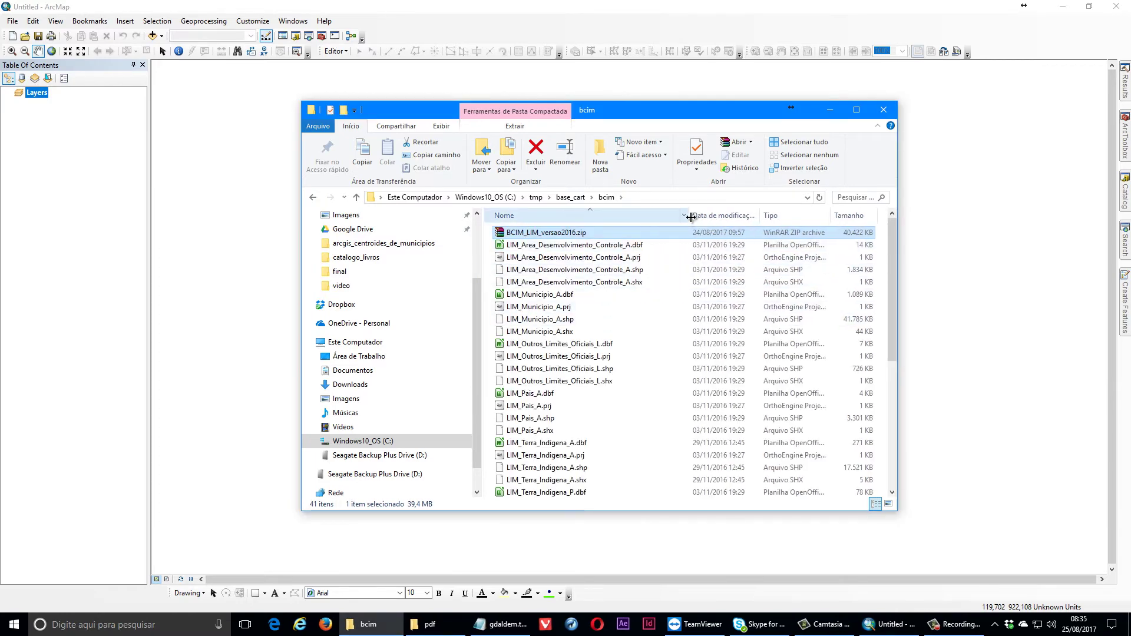
Examine the extracted files, picking out the LIM_Unidade_Federacao_A and LIM_Municipio_A file sets
{"action": "scroll", "coordinate": [605, 334], "scroll_direction": "down", "scroll_amount": 3}
{"action": "scroll", "coordinate": [604, 333], "scroll_direction": "down", "scroll_amount": 3}
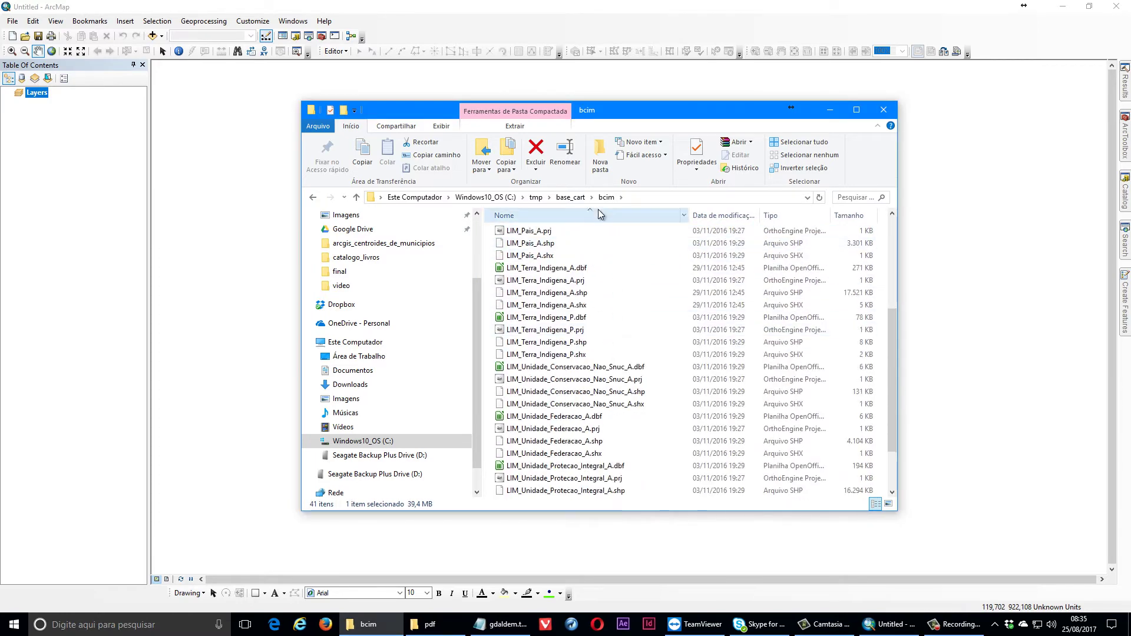
{"action": "scroll", "coordinate": [622, 353], "scroll_direction": "down", "scroll_amount": 1}
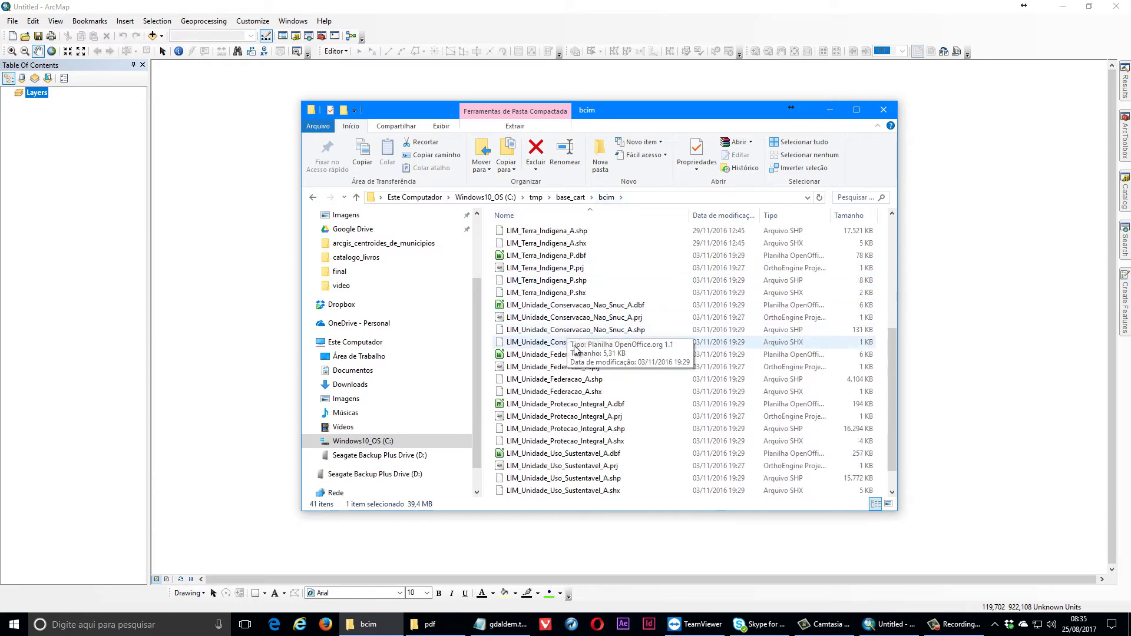
{"action": "left_click", "coordinate": [543, 356]}
{"action": "left_click", "coordinate": [553, 393]}
{"action": "scroll", "coordinate": [552, 378], "scroll_direction": "up", "scroll_amount": 7}
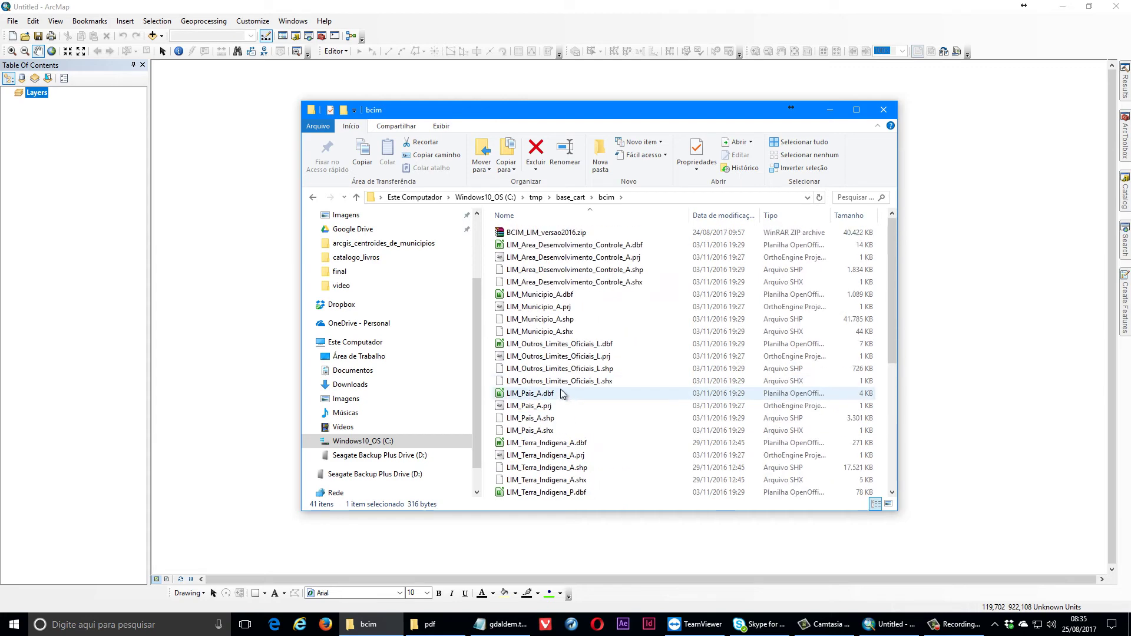
{"action": "left_click", "coordinate": [539, 294]}
{"action": "left_click", "coordinate": [545, 332]}
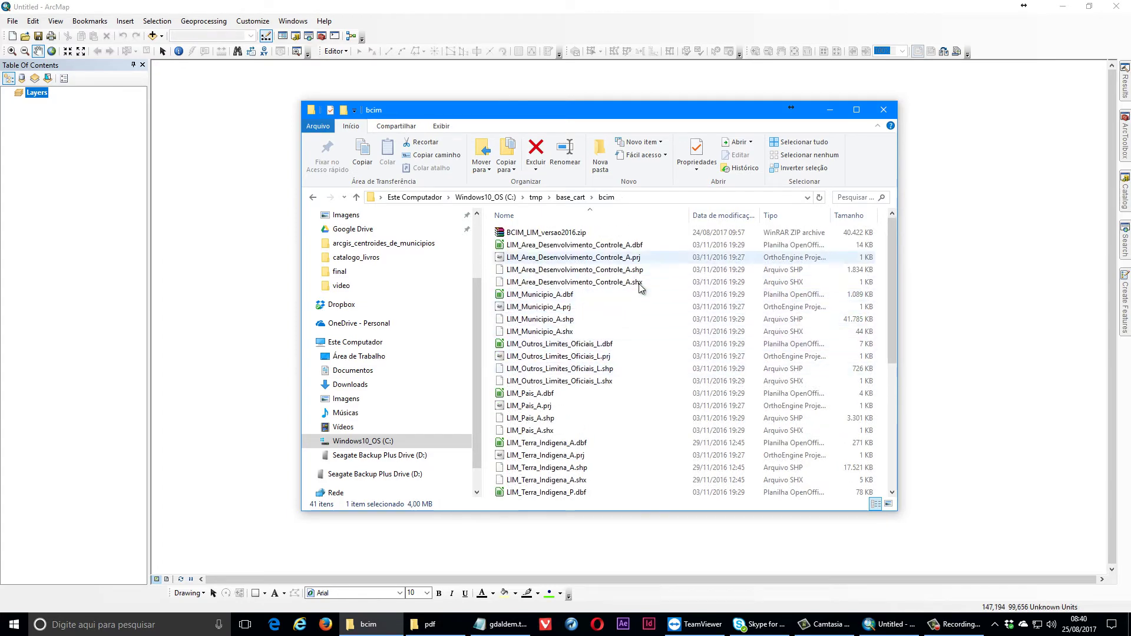
Add the shapefiles LIM_Municipio_A.shp and LIM_Unidade_Federacao_A.shp from the bcim folder to the ArcMap document as layers
{"action": "left_click", "coordinate": [552, 321]}
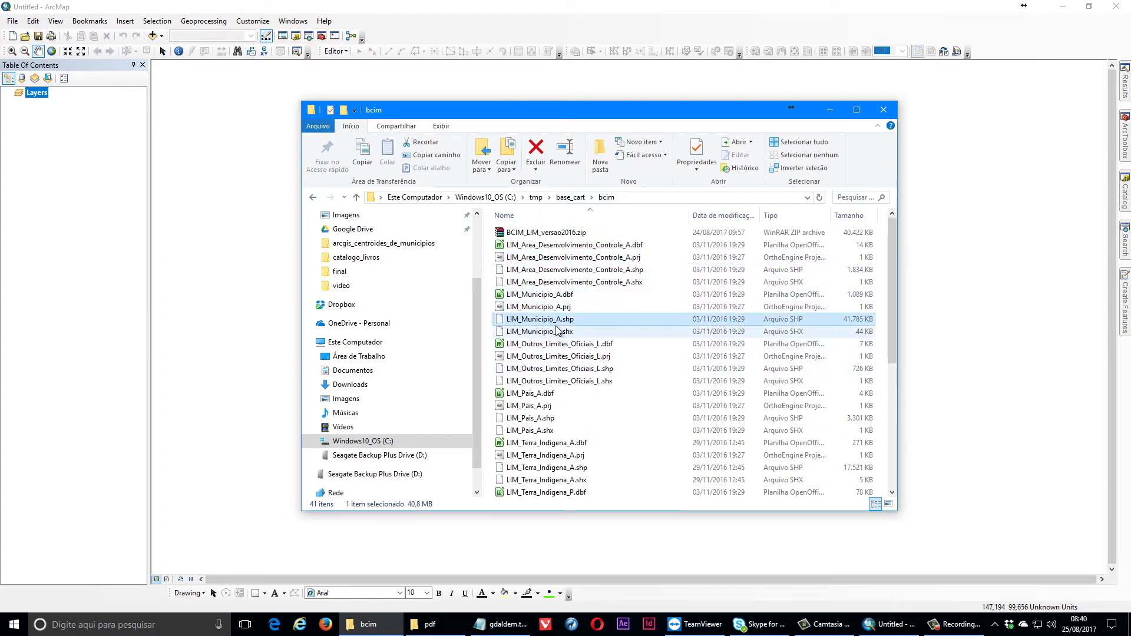
{"action": "scroll", "coordinate": [584, 377], "scroll_direction": "down", "scroll_amount": 6}
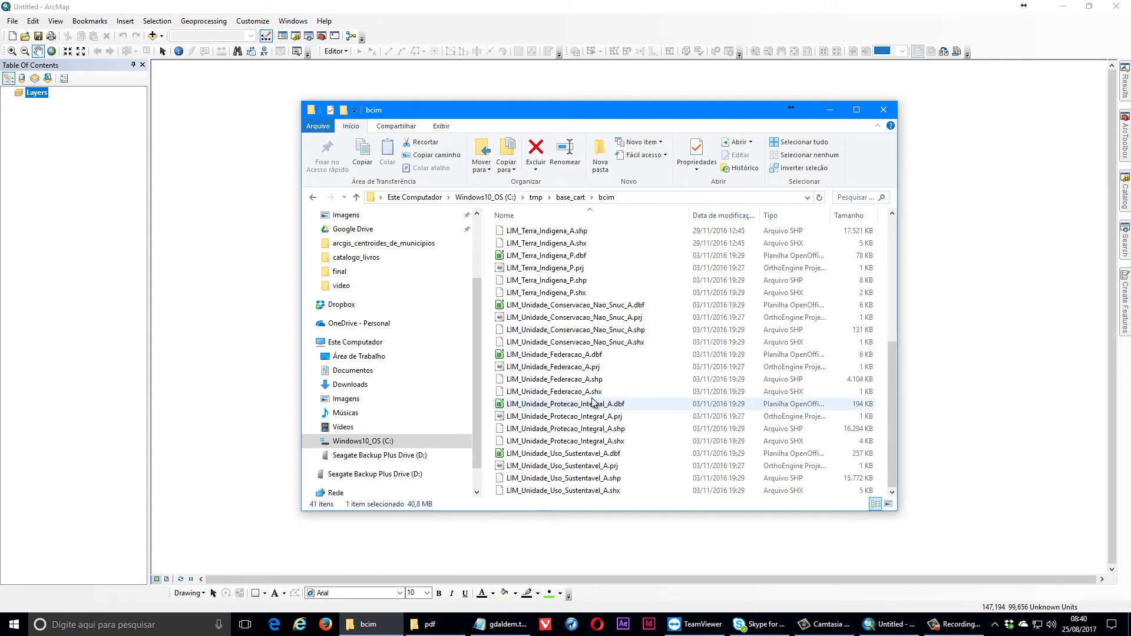
{"action": "left_click", "coordinate": [584, 380], "text": "ctrl"}
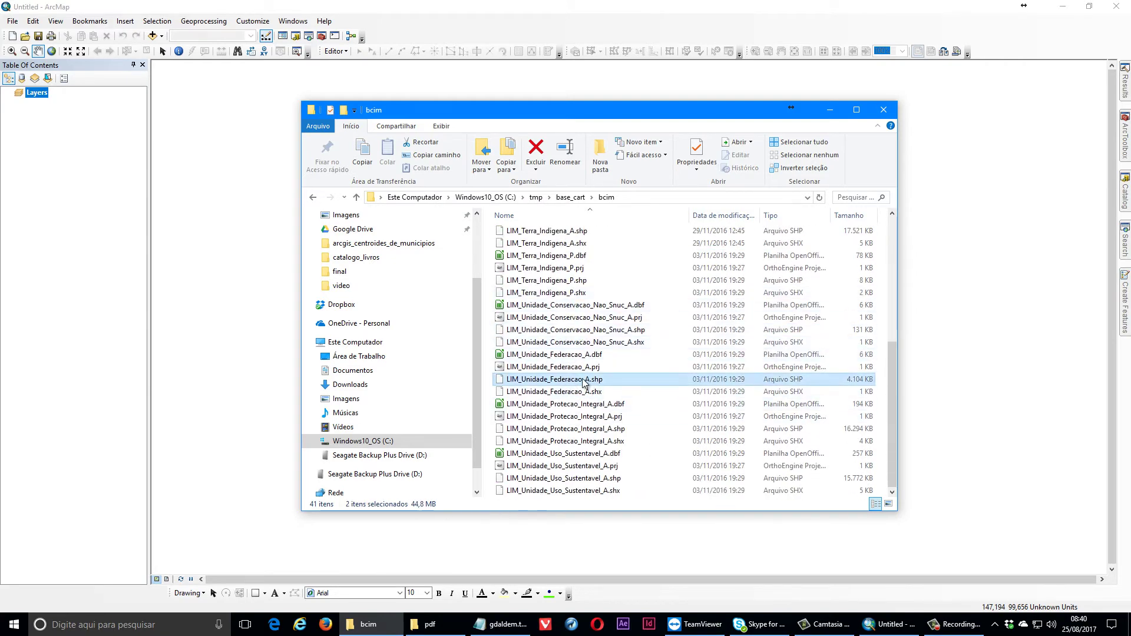
{"action": "left_click_drag", "start_coordinate": [583, 381], "coordinate": [109, 207]}
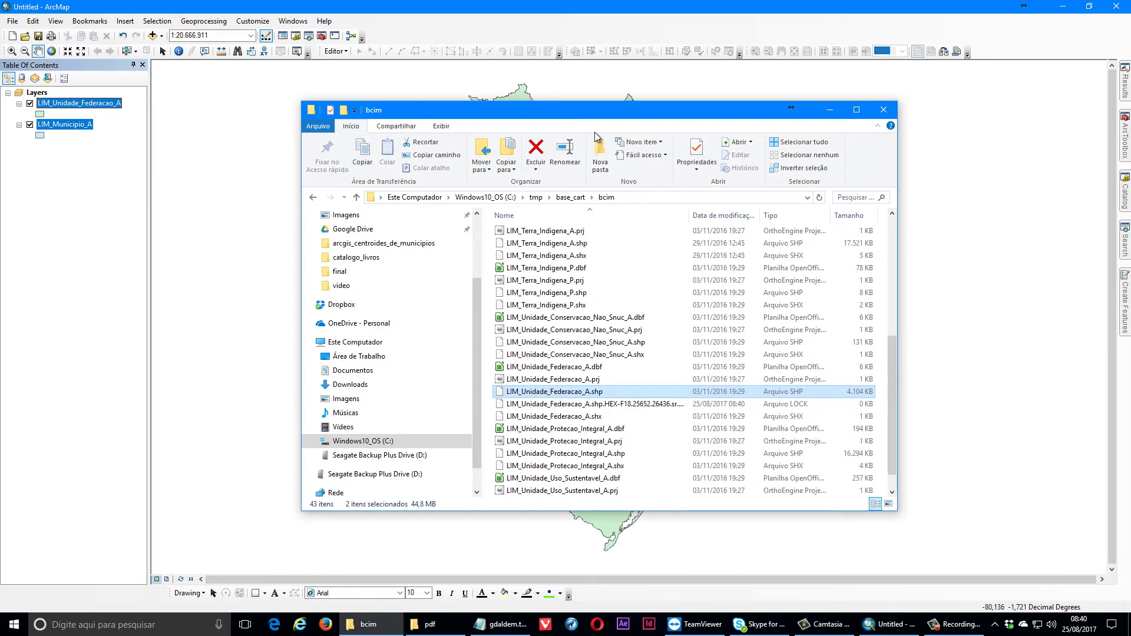
Bring ArcMap to the front, hide the LIM_Unidade_Federacao_A layer and clear the layer selection
{"action": "left_click", "coordinate": [745, 76]}
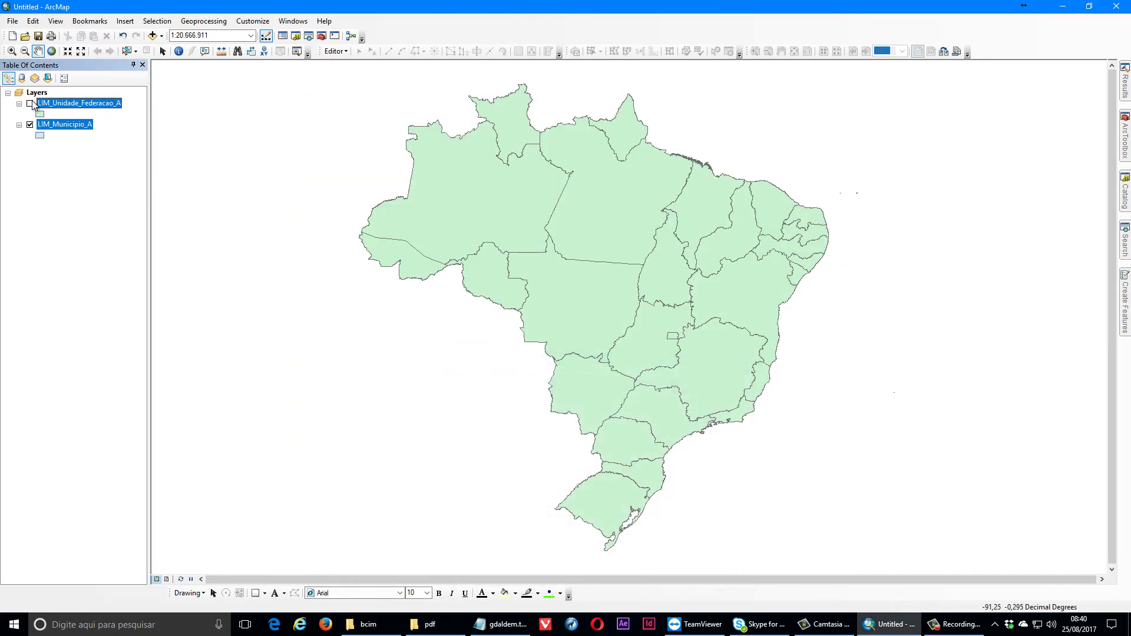
{"action": "left_click", "coordinate": [90, 198]}
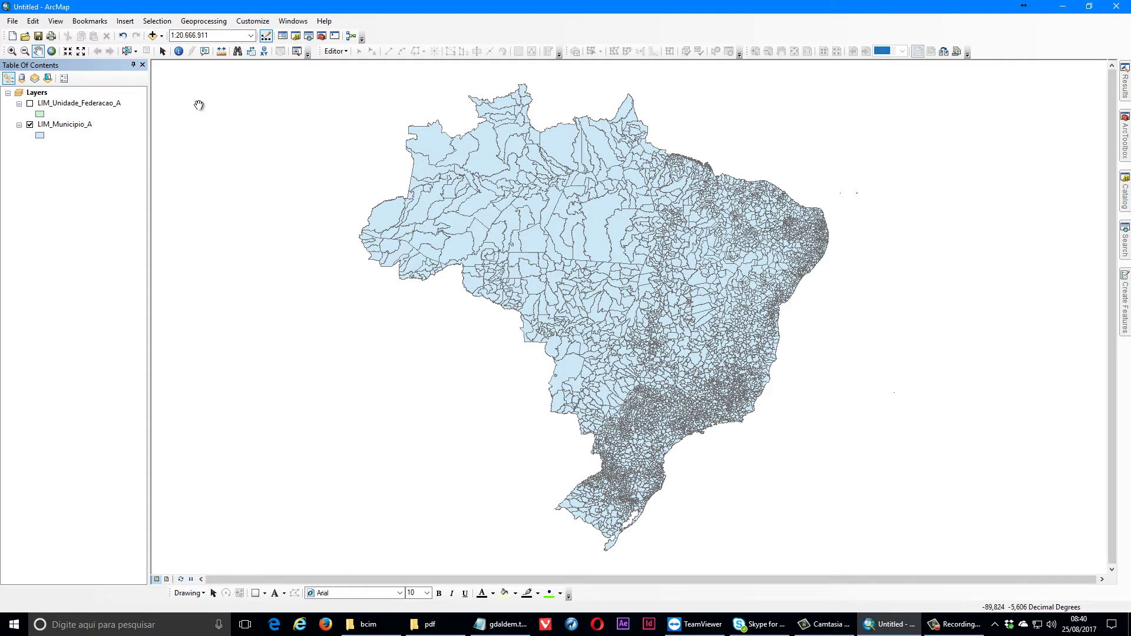
Open the attribute table of the LIM_Unidade_Federacao_A layer, move it over the map and select the Mato Grosso record
{"action": "right_click", "coordinate": [86, 104]}
{"action": "left_click", "coordinate": [144, 139]}
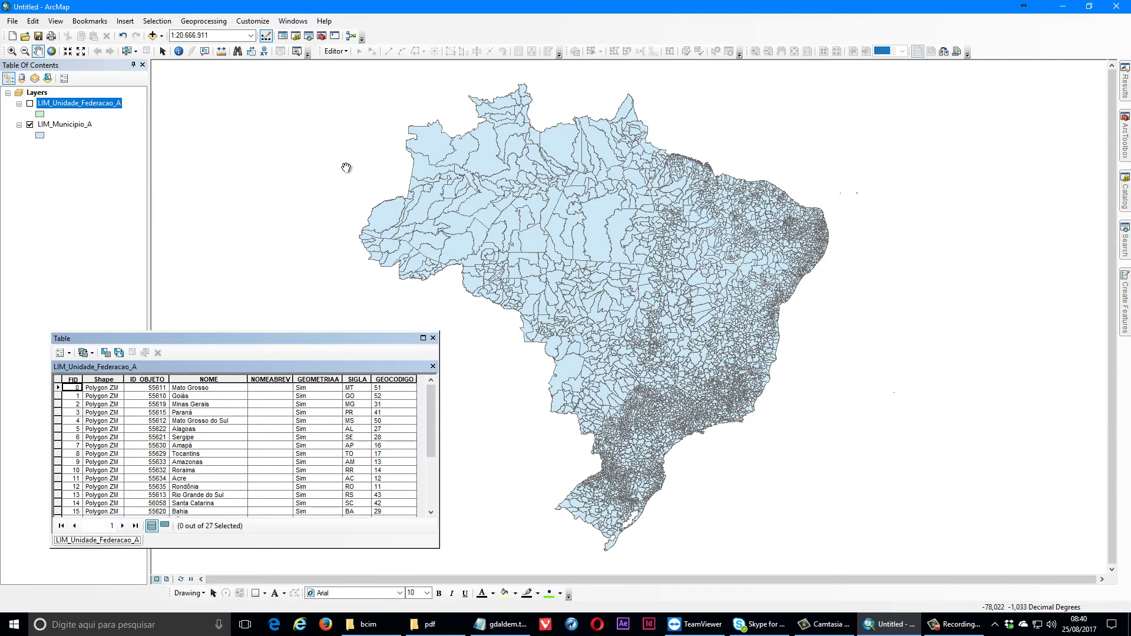
{"action": "left_click_drag", "start_coordinate": [287, 332], "coordinate": [464, 224]}
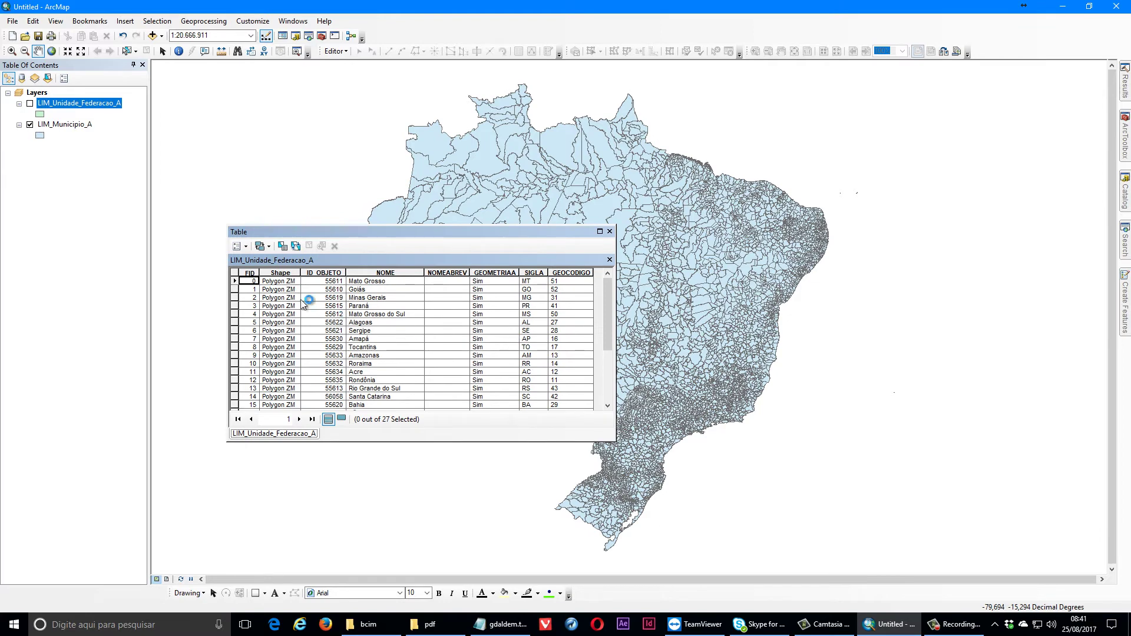
{"action": "left_click", "coordinate": [236, 283]}
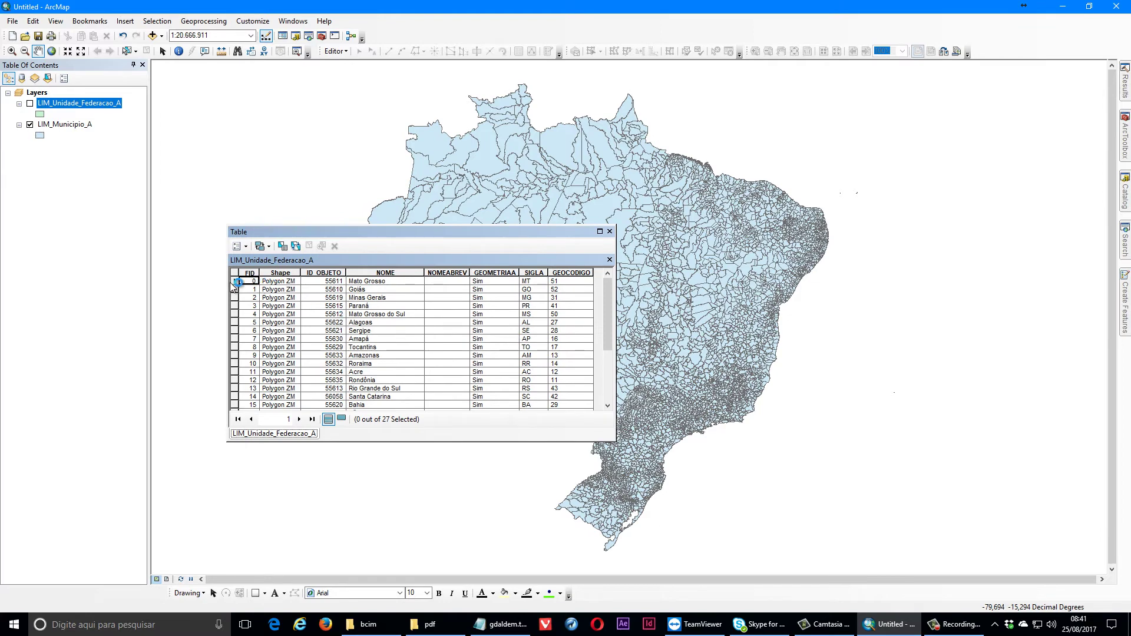
Display the LIM_Unidade_Federacao_A layer instead of LIM_Municipio_A and move the attribute table clear of Mato Grosso on the map
{"action": "left_click", "coordinate": [30, 125]}
{"action": "left_click", "coordinate": [29, 103]}
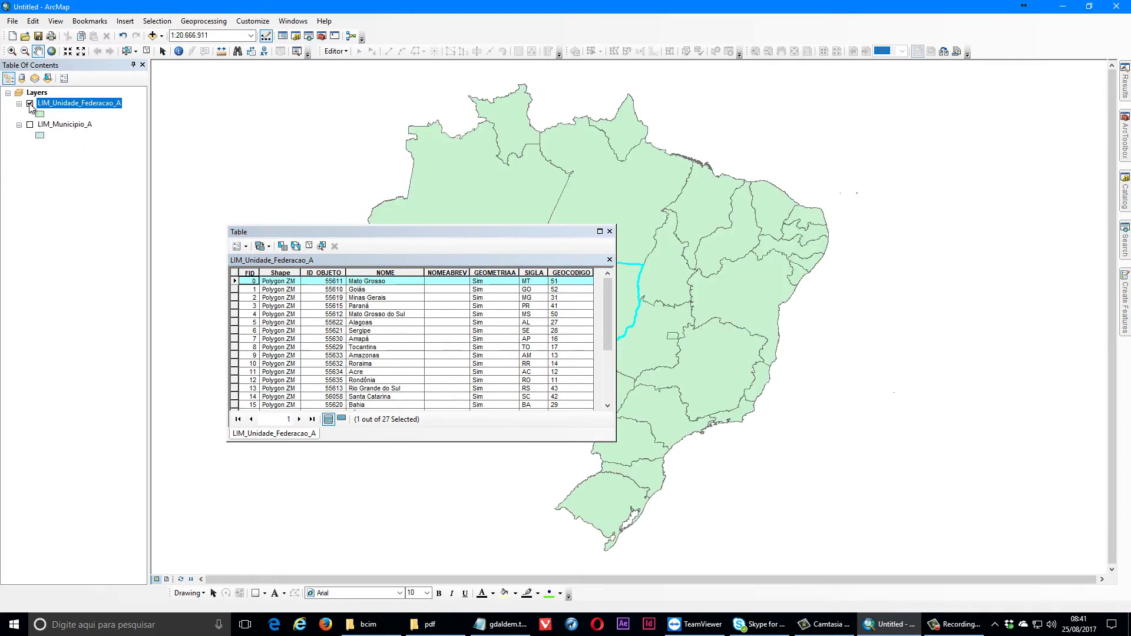
{"action": "left_click", "coordinate": [451, 231]}
{"action": "left_click_drag", "start_coordinate": [451, 231], "coordinate": [913, 214]}
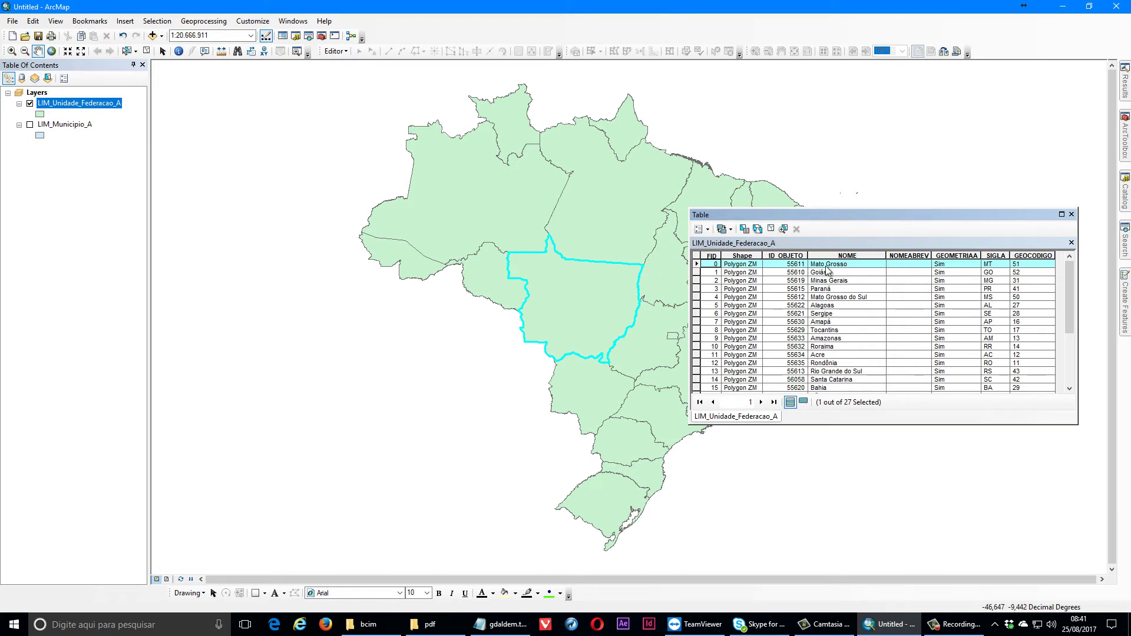
Close the state attribute table, clear the Mato Grosso selection and switch the displayed layer to LIM_Municipio_A
{"action": "left_click", "coordinate": [1072, 215]}
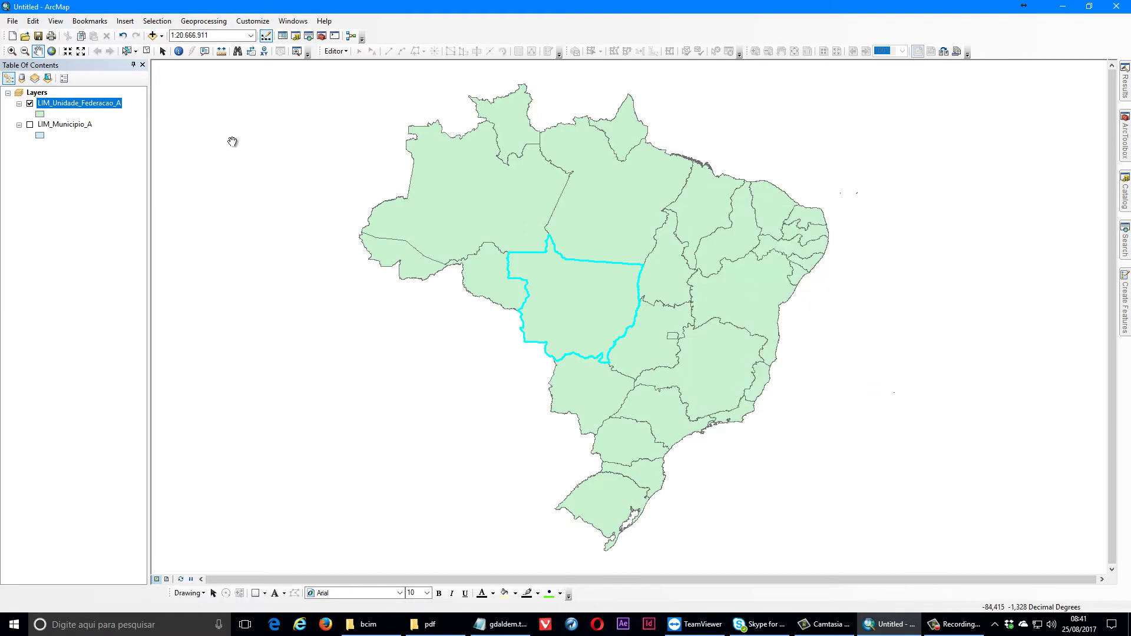
{"action": "left_click", "coordinate": [146, 51]}
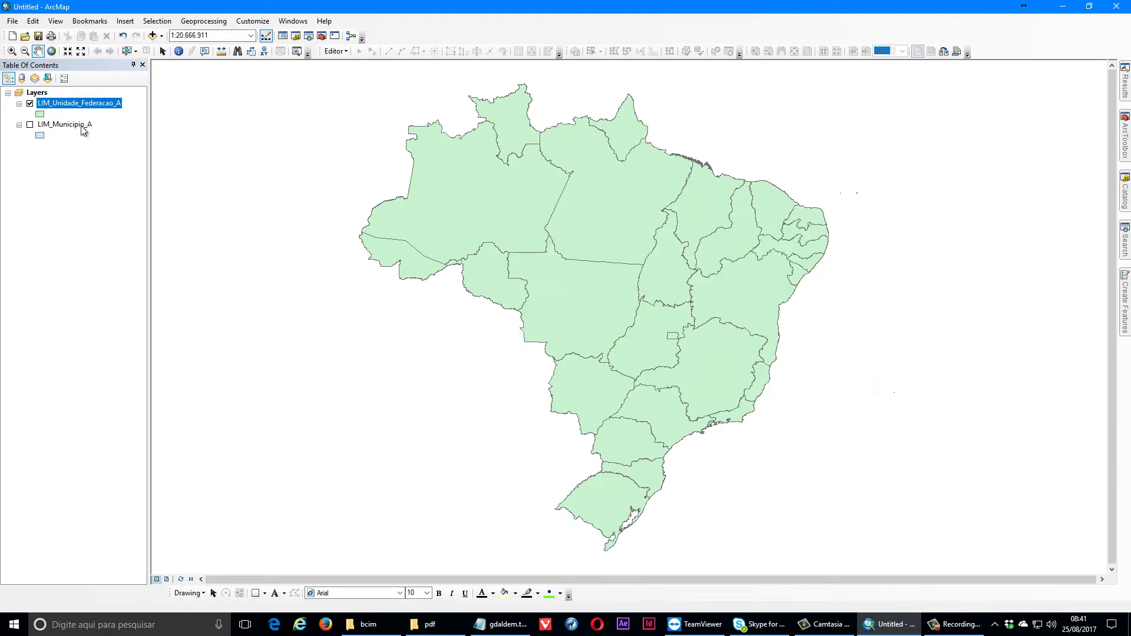
{"action": "left_click", "coordinate": [30, 104]}
{"action": "left_click", "coordinate": [30, 125]}
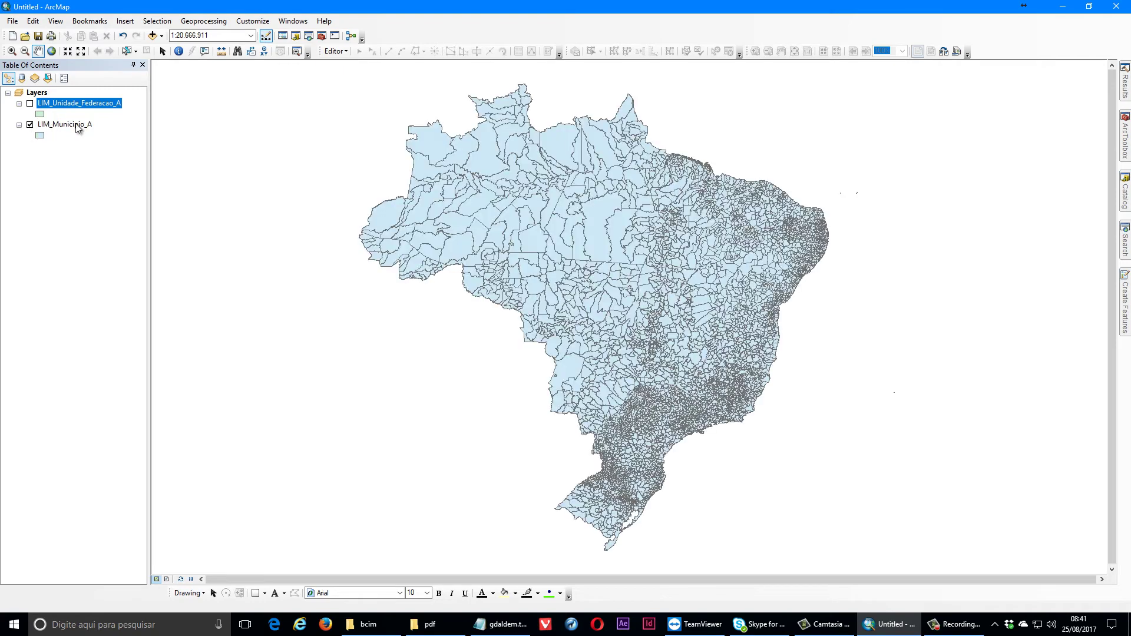
Open the attribute table of the LIM_Municipio_A layer and reposition it over the map
{"action": "right_click", "coordinate": [78, 128]}
{"action": "left_click", "coordinate": [150, 158]}
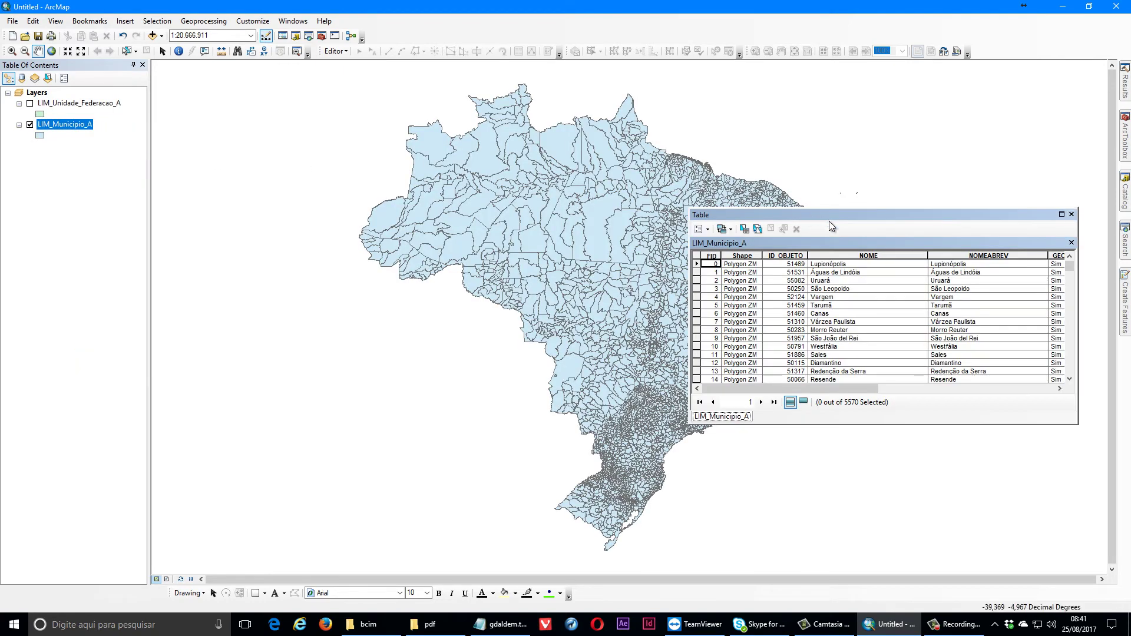
{"action": "left_click_drag", "start_coordinate": [841, 219], "coordinate": [697, 208]}
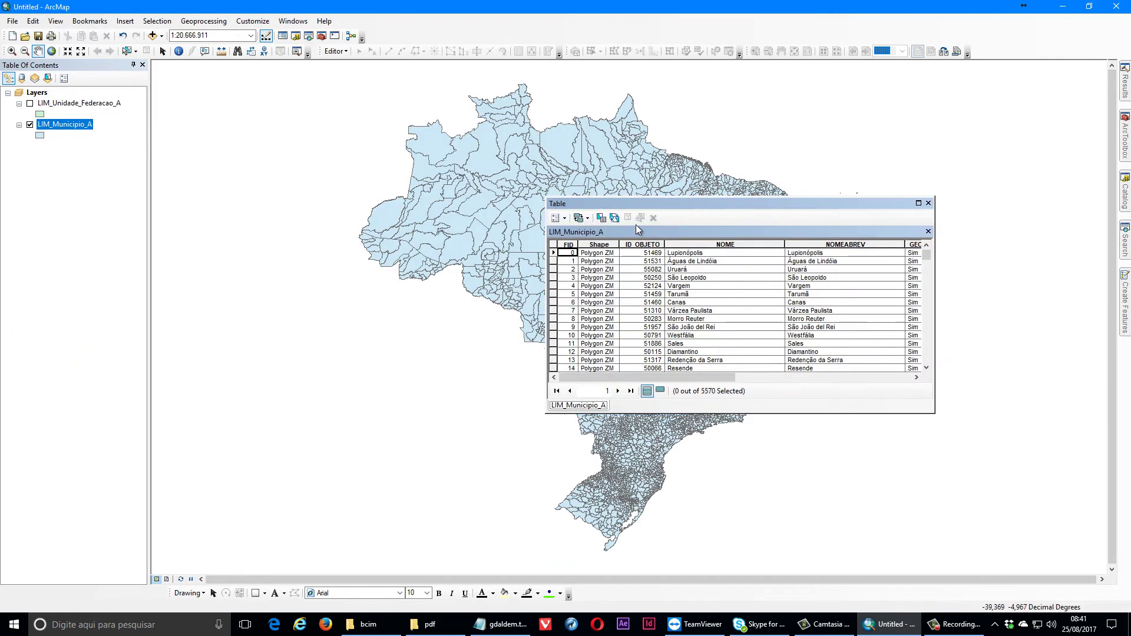
Select the Cuiabá record in the municipality table by attributes, using the expression "NOME" = 'Cuiabá'
{"action": "left_click", "coordinate": [602, 219]}
{"action": "left_click_drag", "start_coordinate": [116, 23], "coordinate": [443, 144]}
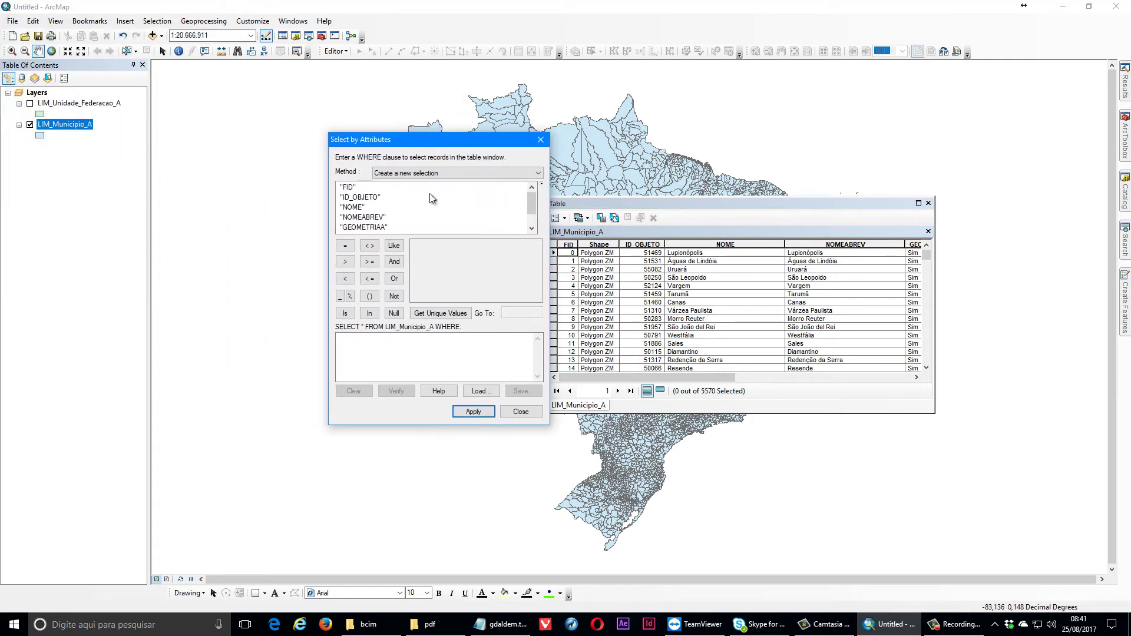
{"action": "double_click", "coordinate": [350, 207]}
{"action": "left_click", "coordinate": [345, 246]}
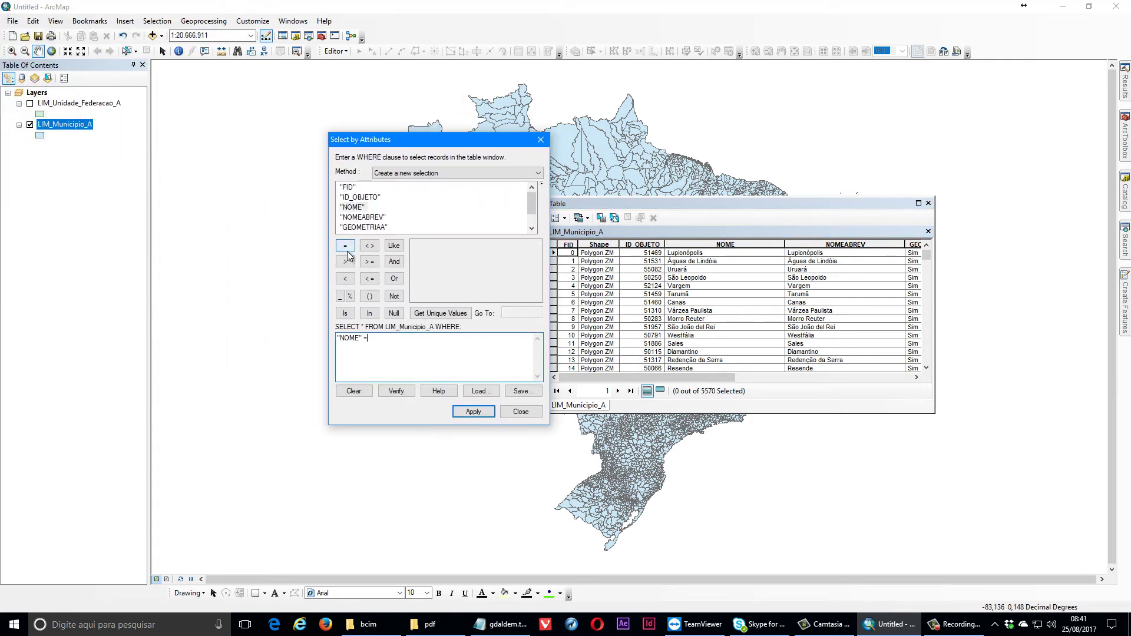
{"action": "type", "text": "'Cuabá"}
{"action": "left_click", "coordinate": [380, 340]}
{"action": "type", "text": "i"}
{"action": "left_click", "coordinate": [470, 412]}
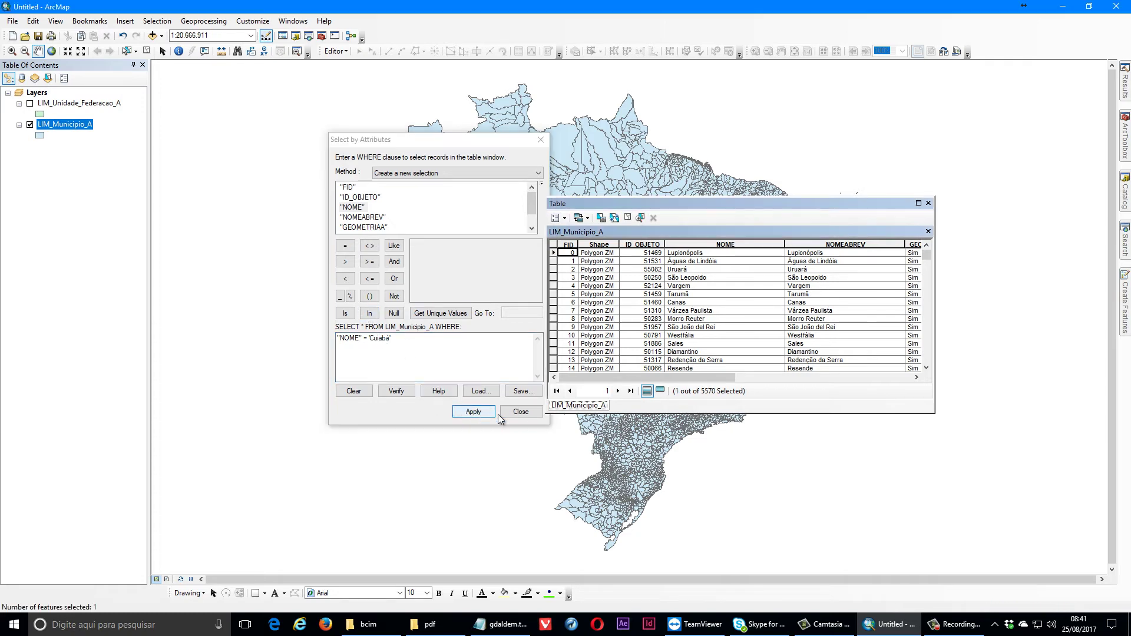
{"action": "left_click", "coordinate": [519, 412]}
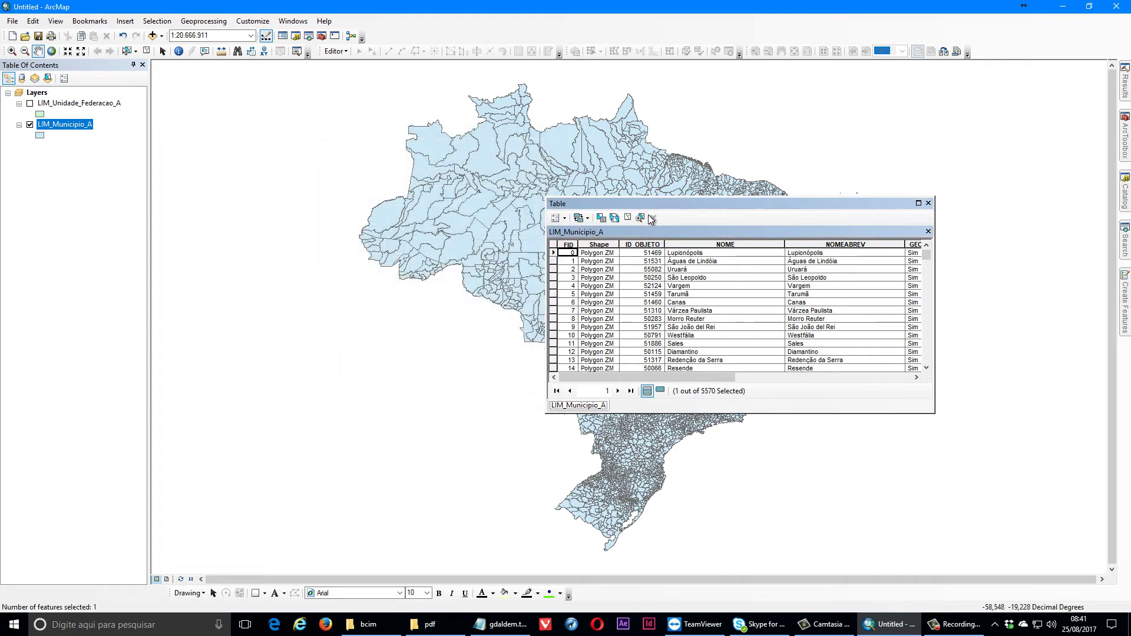
Zoom the map to the selected Cuiabá municipality and list only its record in the table, narrowing the NOME column to inspect its attributes
{"action": "left_click", "coordinate": [645, 217]}
{"action": "left_click_drag", "start_coordinate": [611, 203], "coordinate": [681, 208]}
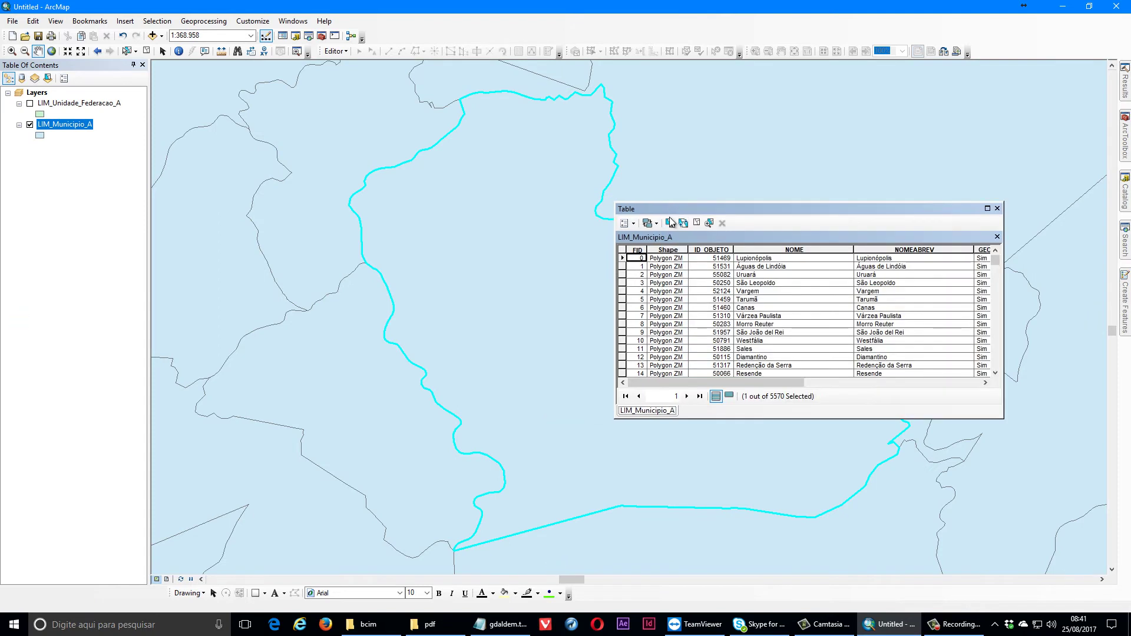
{"action": "left_click", "coordinate": [730, 396]}
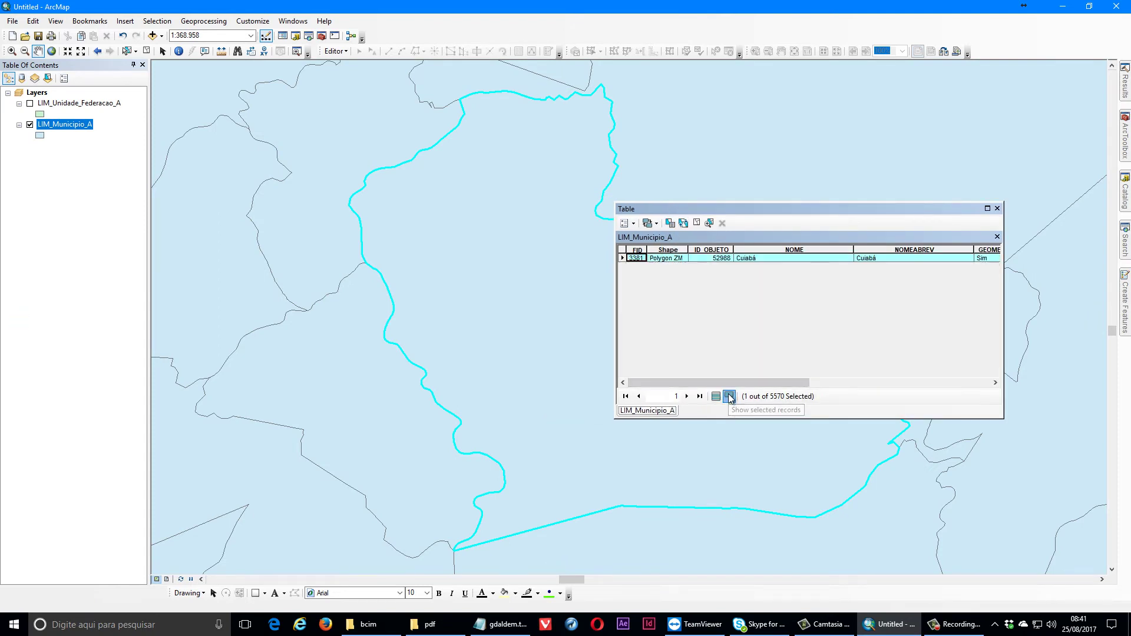
{"action": "left_click_drag", "start_coordinate": [766, 383], "coordinate": [903, 381]}
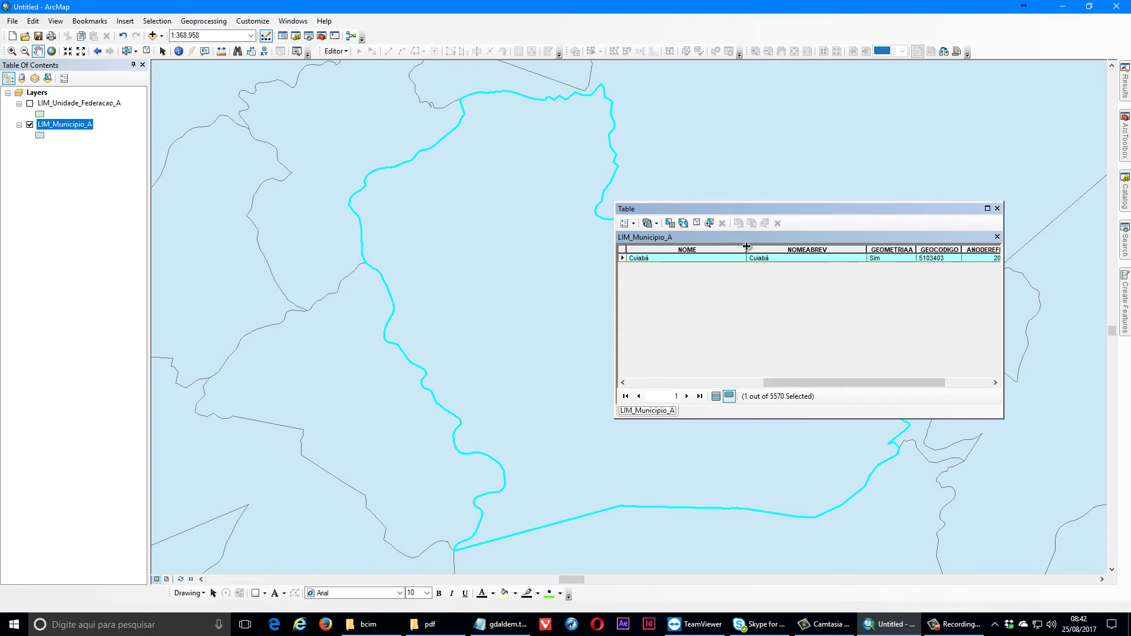
{"action": "left_click_drag", "start_coordinate": [747, 246], "coordinate": [705, 248]}
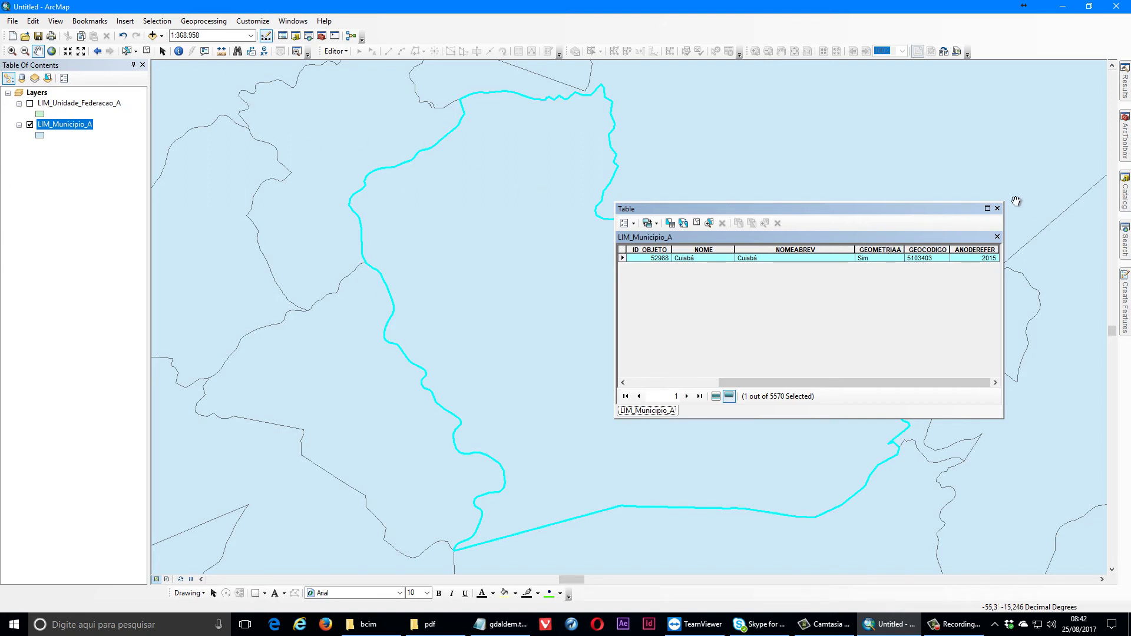
Clear the Cuiabá selection with its table closed and display the LIM_Unidade_Federacao_A layer alone at its full extent
{"action": "left_click", "coordinate": [998, 208]}
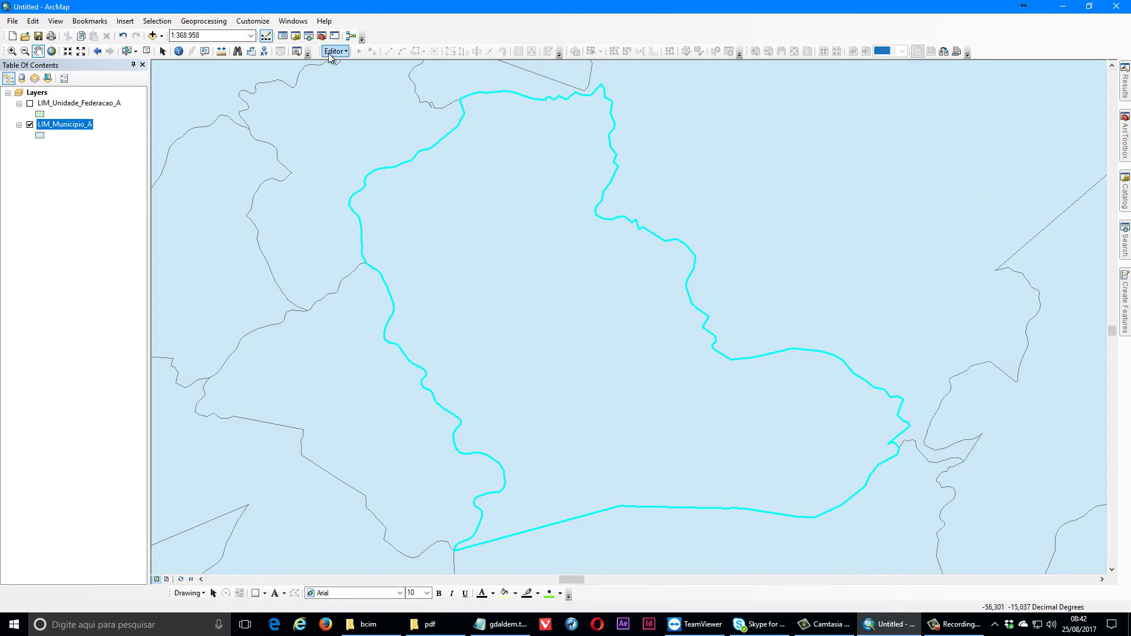
{"action": "left_click", "coordinate": [147, 50]}
{"action": "left_click", "coordinate": [29, 125]}
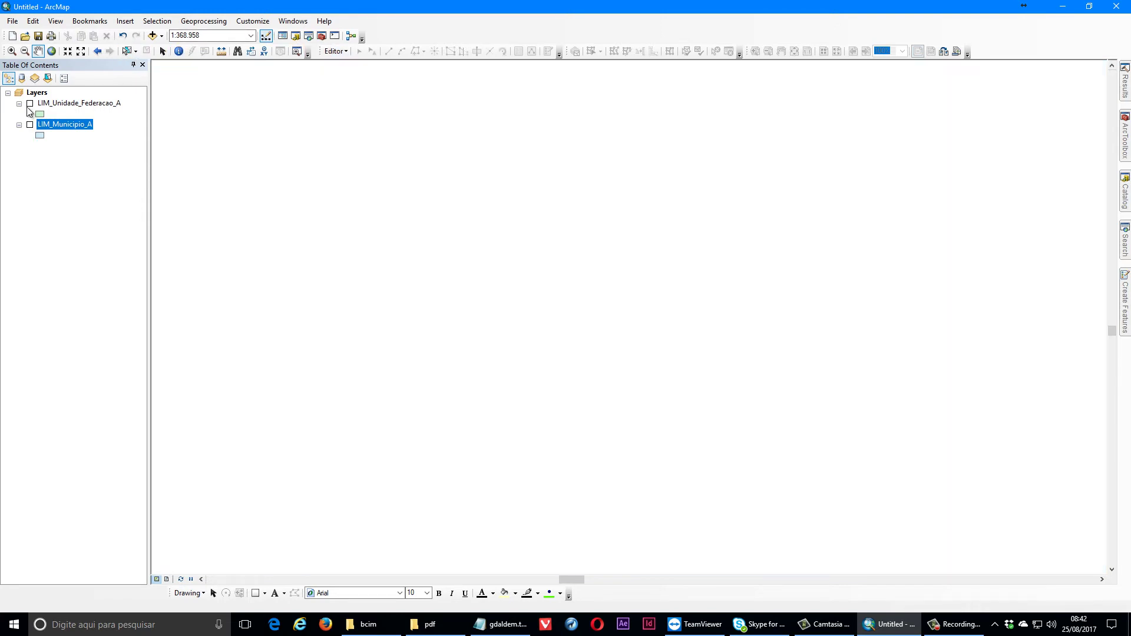
{"action": "left_click", "coordinate": [30, 103]}
{"action": "right_click", "coordinate": [59, 103]}
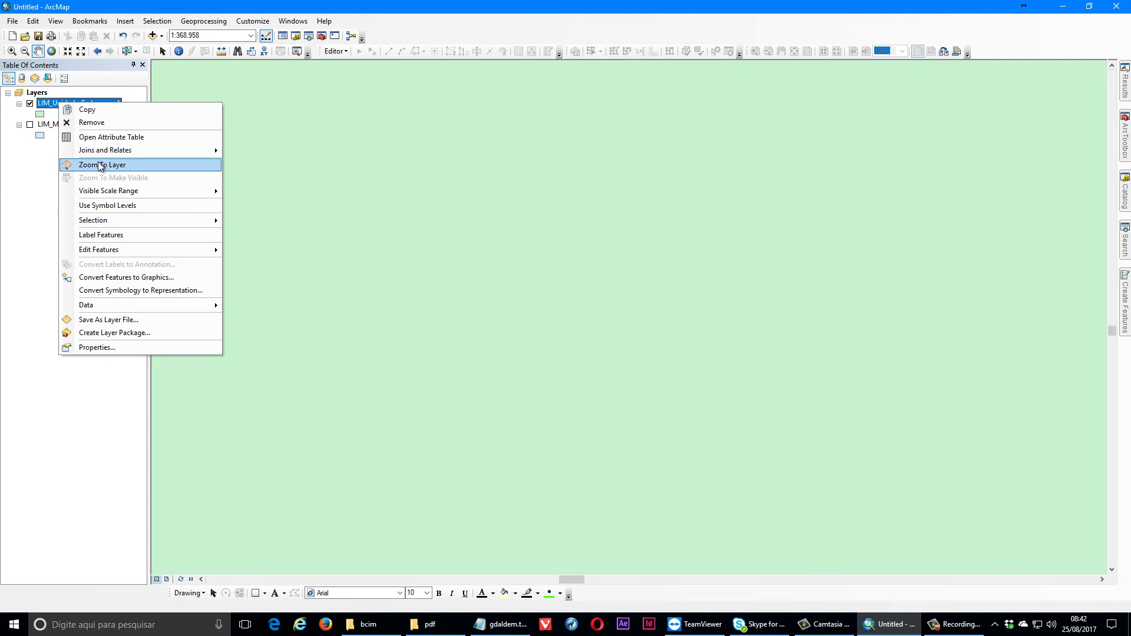
{"action": "left_click", "coordinate": [99, 165]}
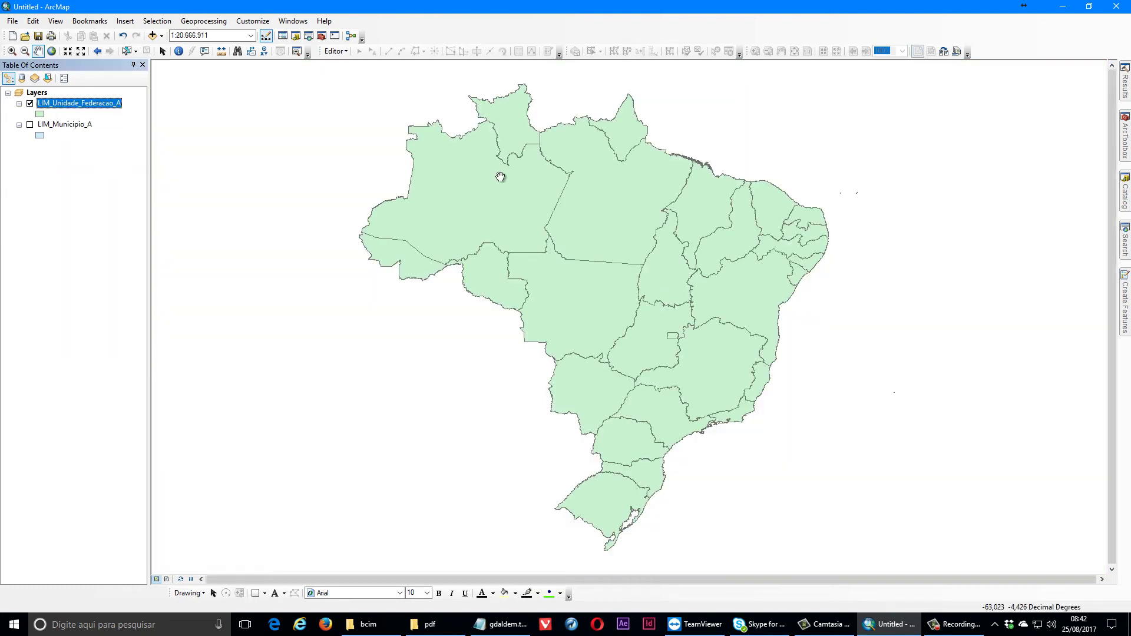
{"action": "left_click_drag", "start_coordinate": [662, 423], "coordinate": [617, 392]}
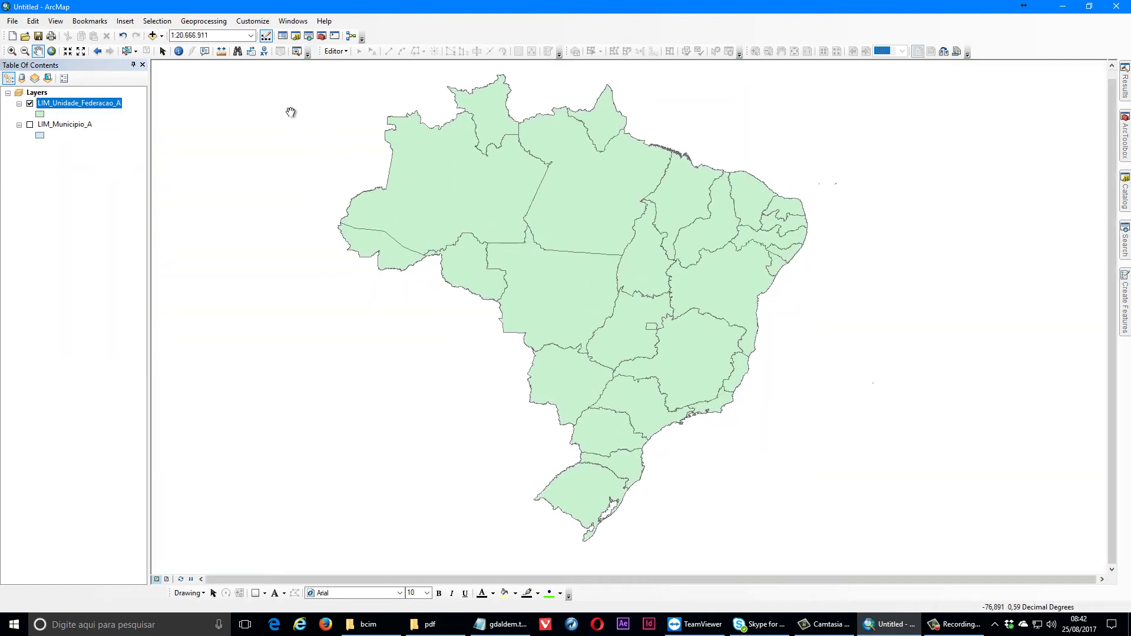
Identify the São Paulo state polygon and examine its GEOCODIGO attribute, enlarging the results window to show all fields
{"action": "left_click", "coordinate": [179, 51]}
{"action": "left_click", "coordinate": [638, 399]}
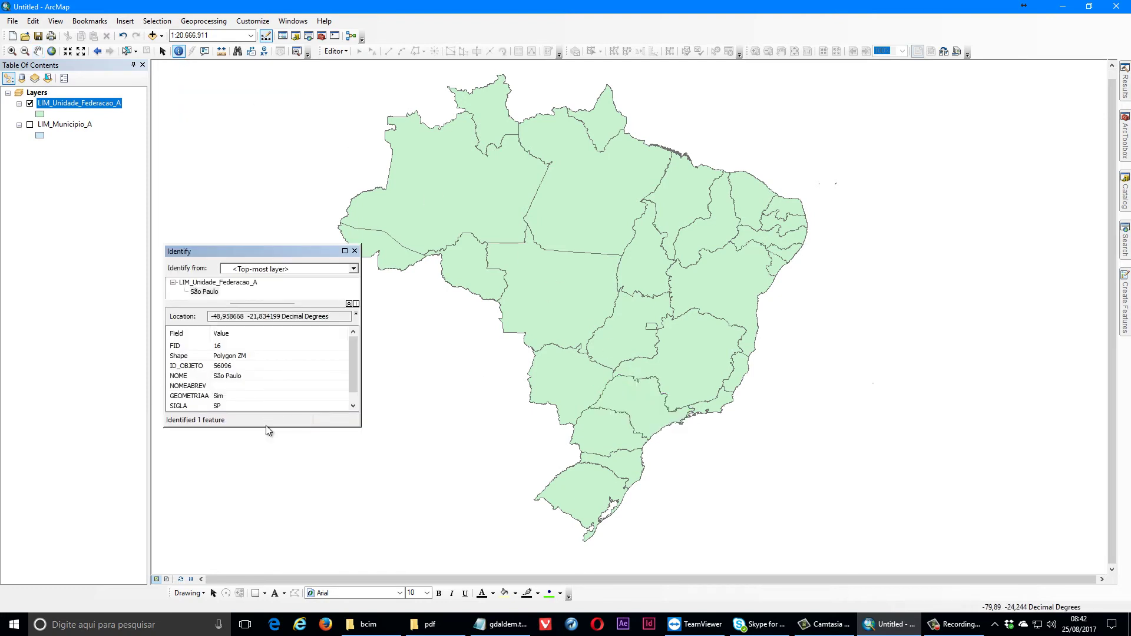
{"action": "left_click_drag", "start_coordinate": [270, 427], "coordinate": [271, 462]}
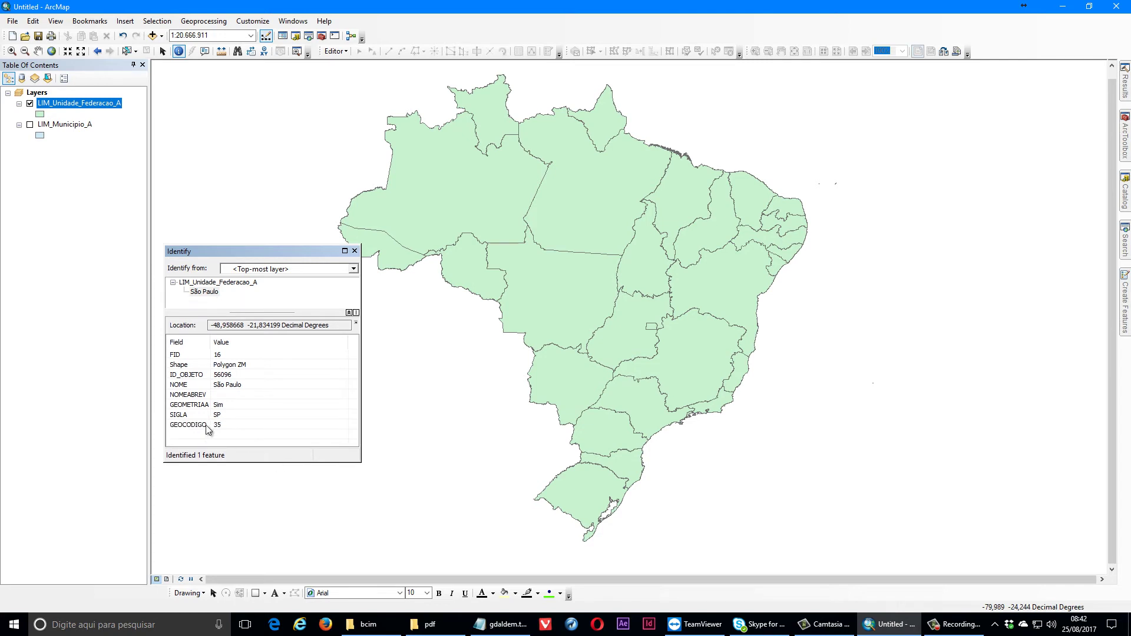
{"action": "left_click", "coordinate": [169, 427]}
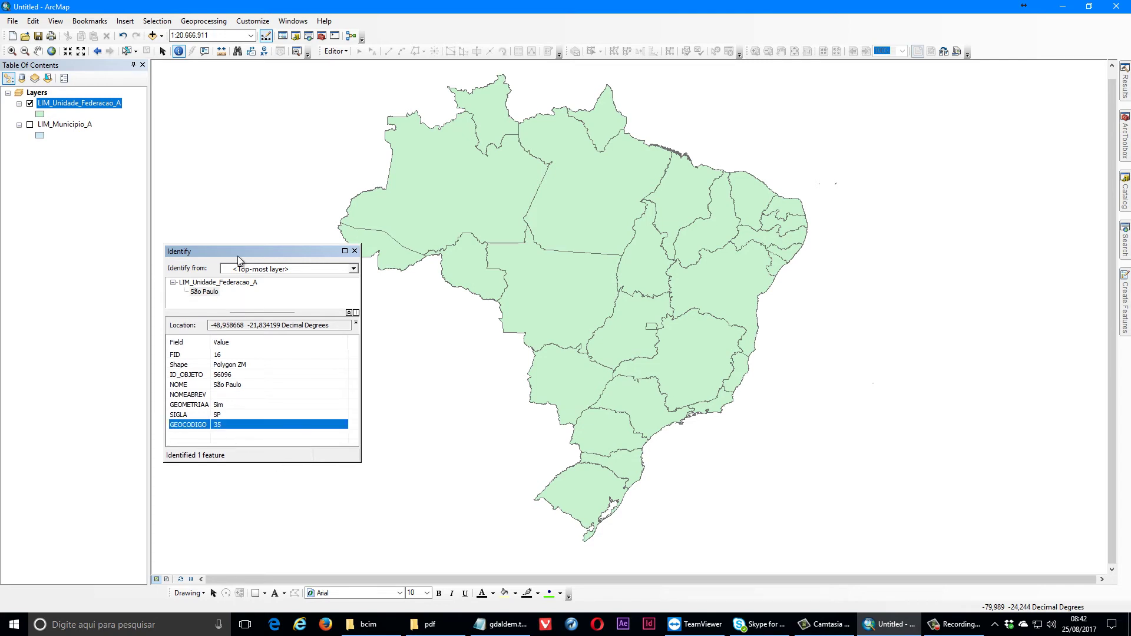
{"action": "left_click_drag", "start_coordinate": [246, 254], "coordinate": [335, 304]}
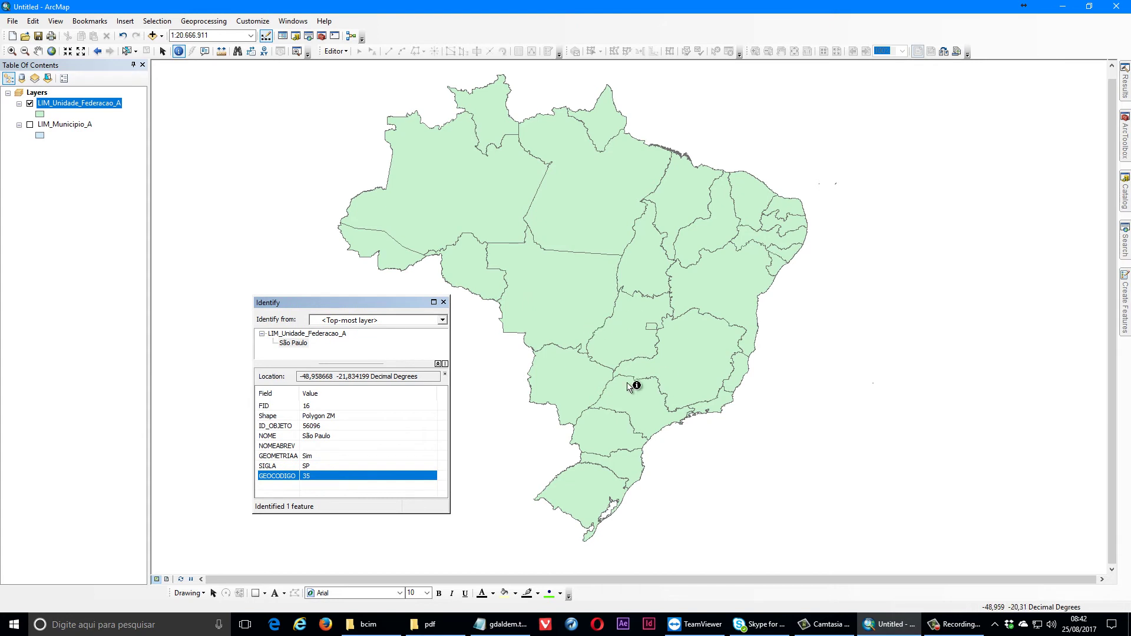
{"action": "left_click", "coordinate": [444, 302]}
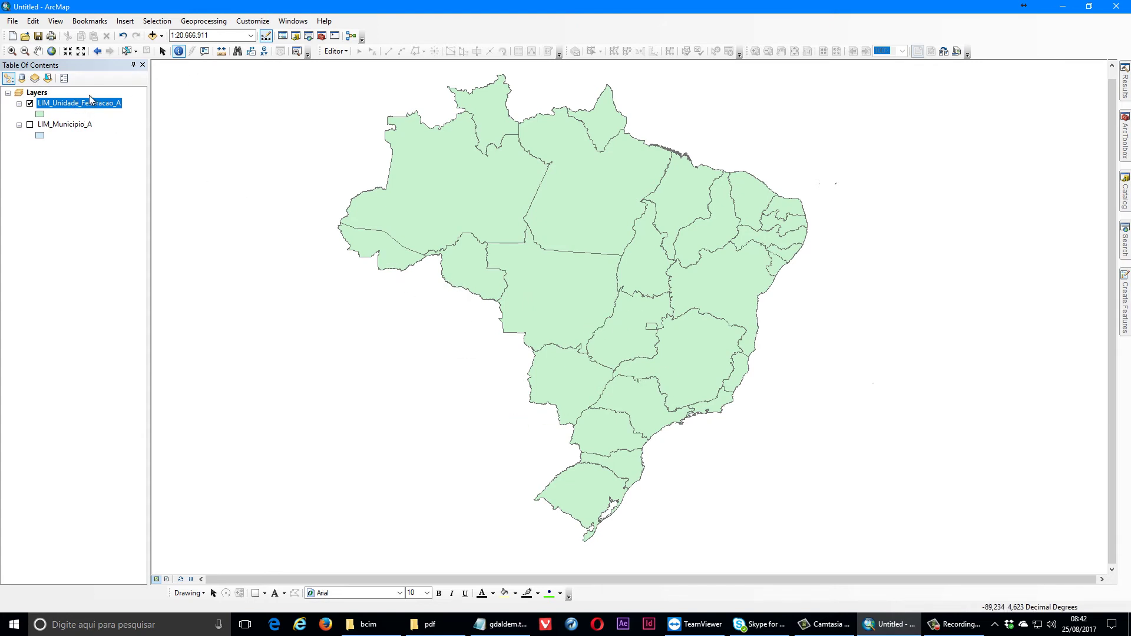
Hide the LIM_Unidade_Federacao_A layer and show the LIM_Municipio_A layer
{"action": "left_click", "coordinate": [29, 104]}
{"action": "left_click", "coordinate": [30, 124]}
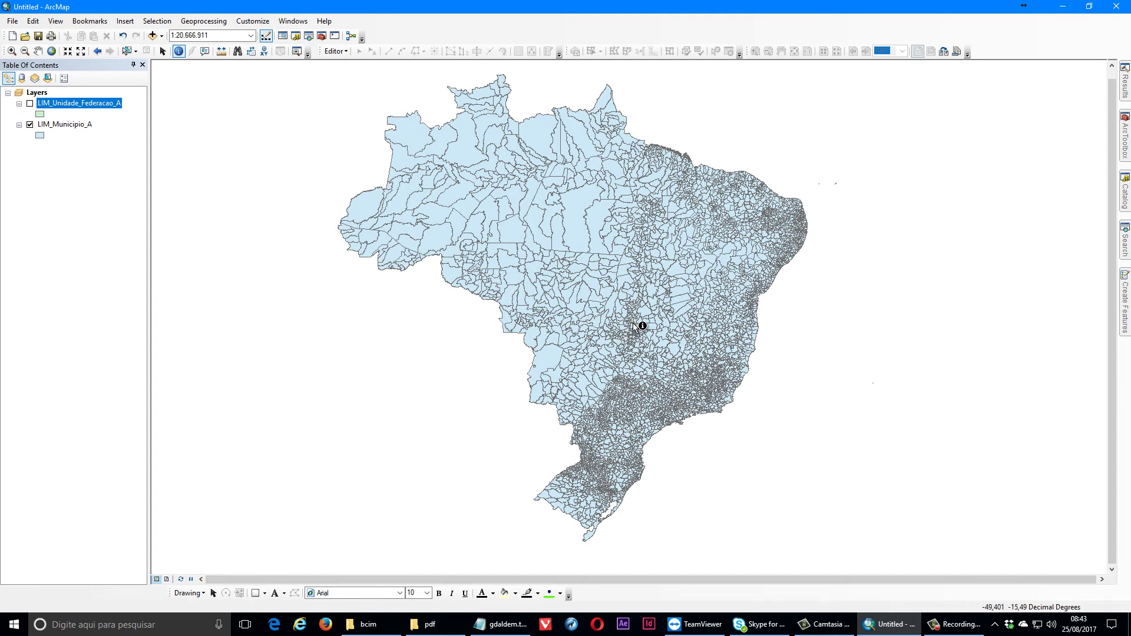
Filter the LIM_Municipio_A layer with the definition query "GEOCODIGO" LIKE '35%' and zoom to the layer
{"action": "right_click", "coordinate": [83, 127]}
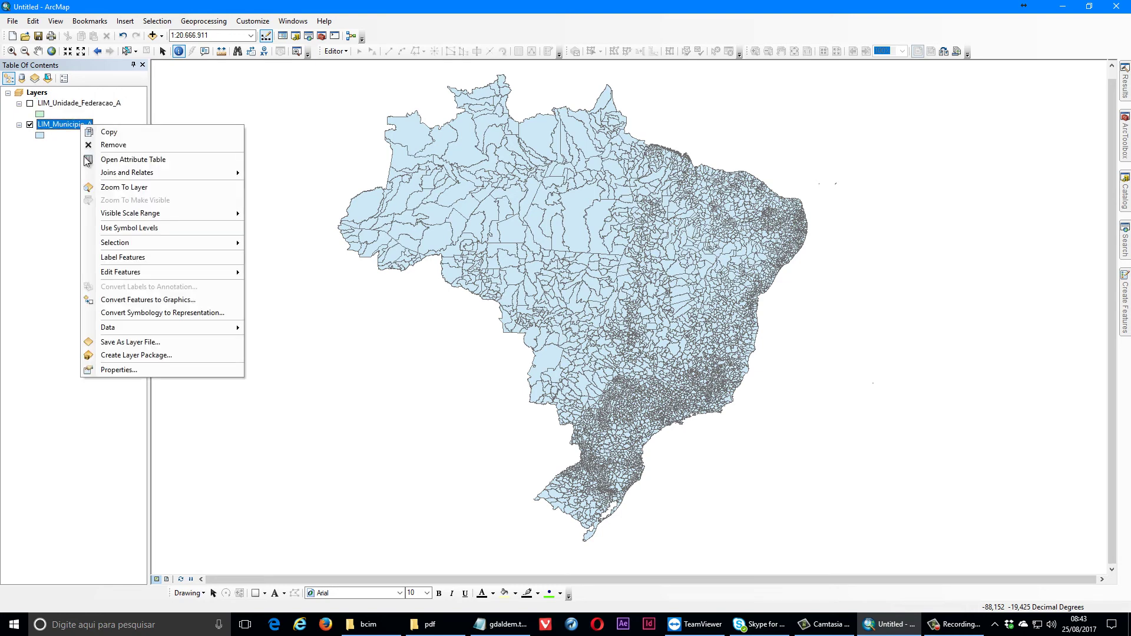
{"action": "left_click", "coordinate": [168, 368]}
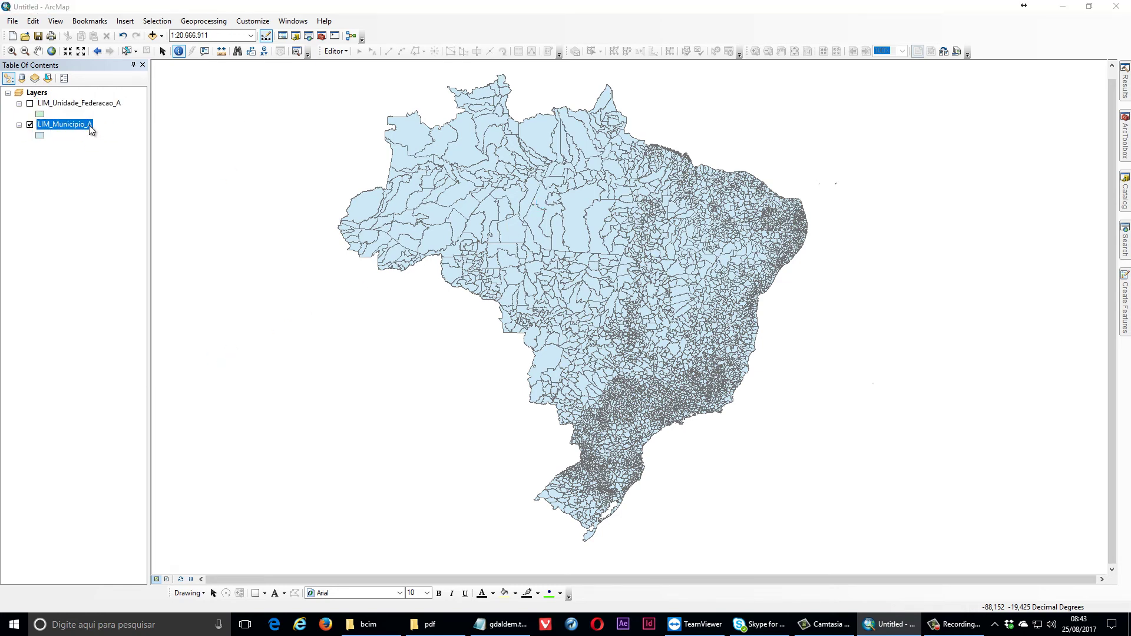
{"action": "left_click", "coordinate": [593, 181]}
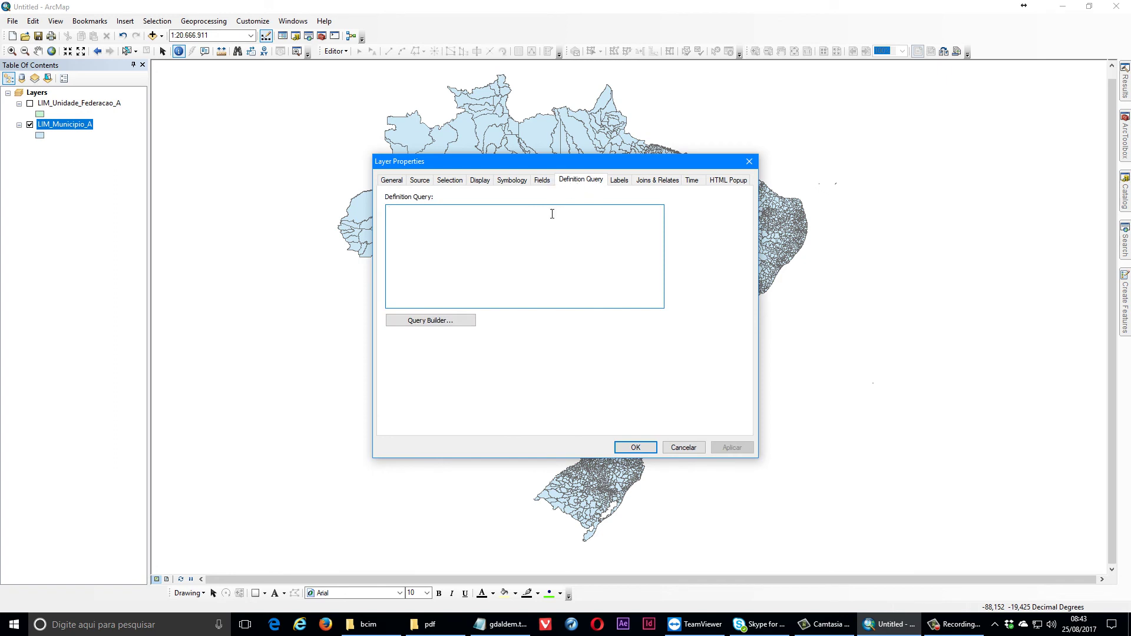
{"action": "left_click", "coordinate": [421, 323]}
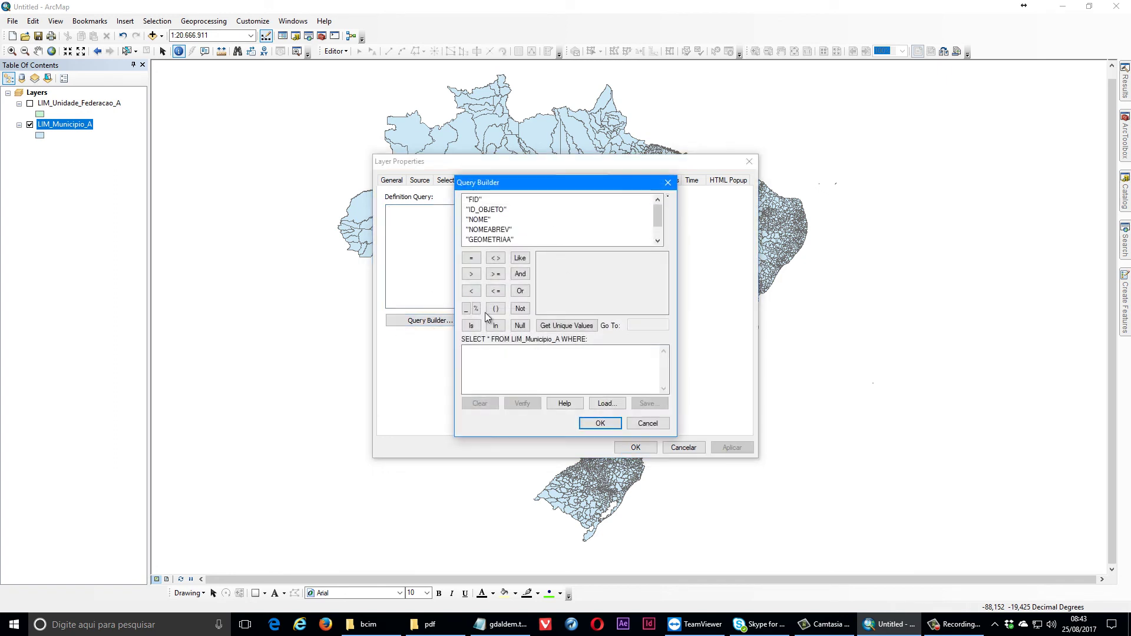
{"action": "scroll", "coordinate": [505, 238], "scroll_direction": "down", "scroll_amount": 1}
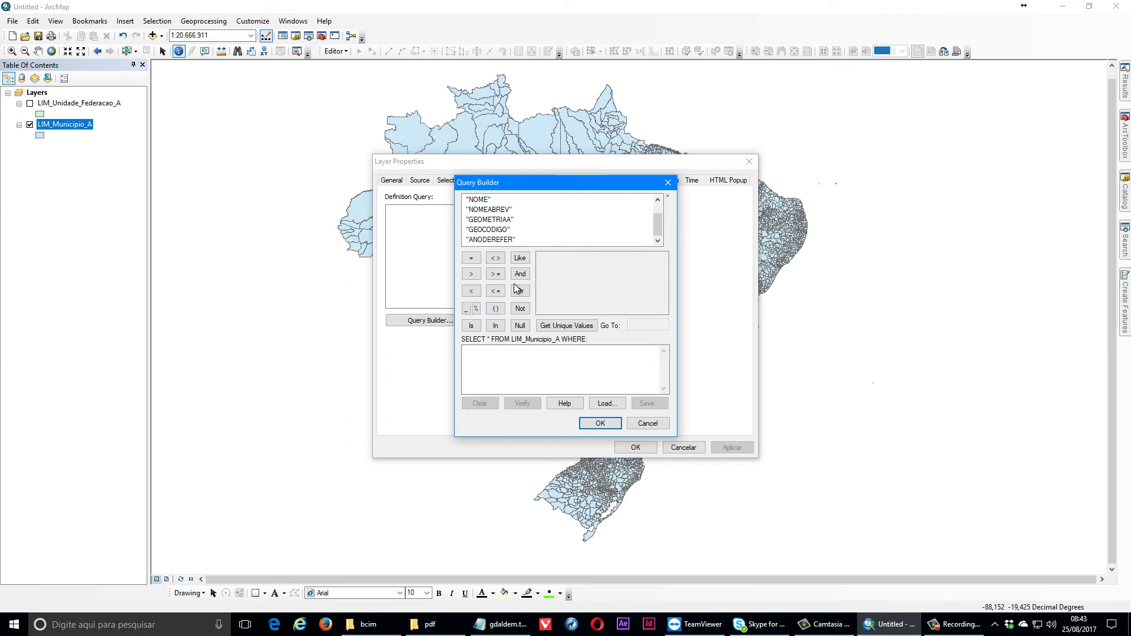
{"action": "double_click", "coordinate": [486, 230]}
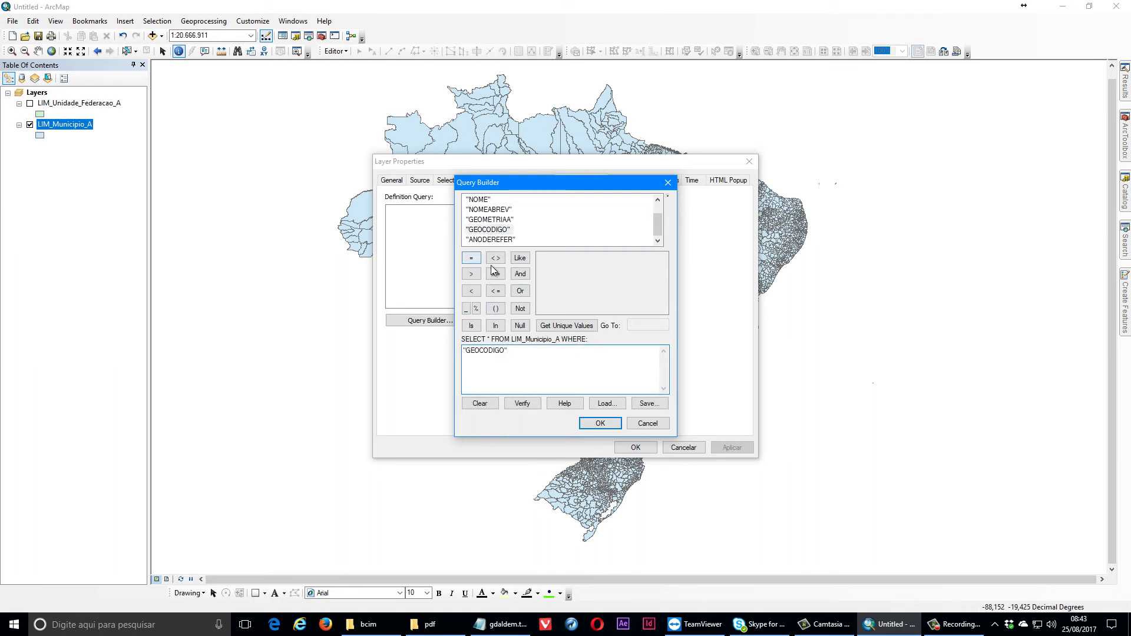
{"action": "left_click", "coordinate": [520, 259]}
{"action": "left_click", "coordinate": [599, 423]}
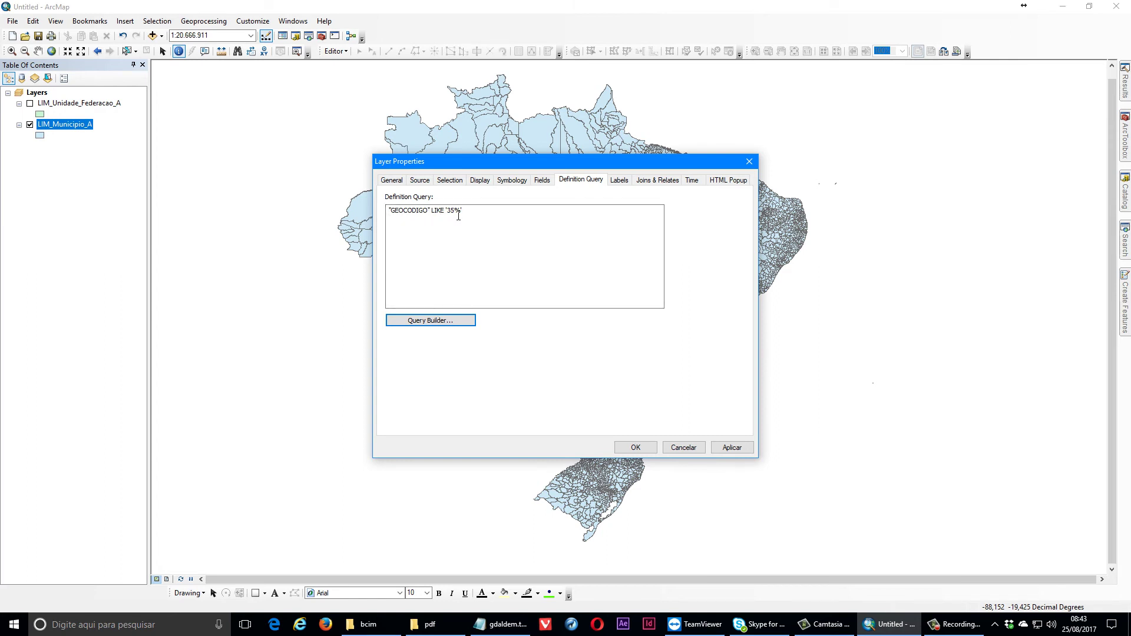
{"action": "left_click", "coordinate": [636, 447]}
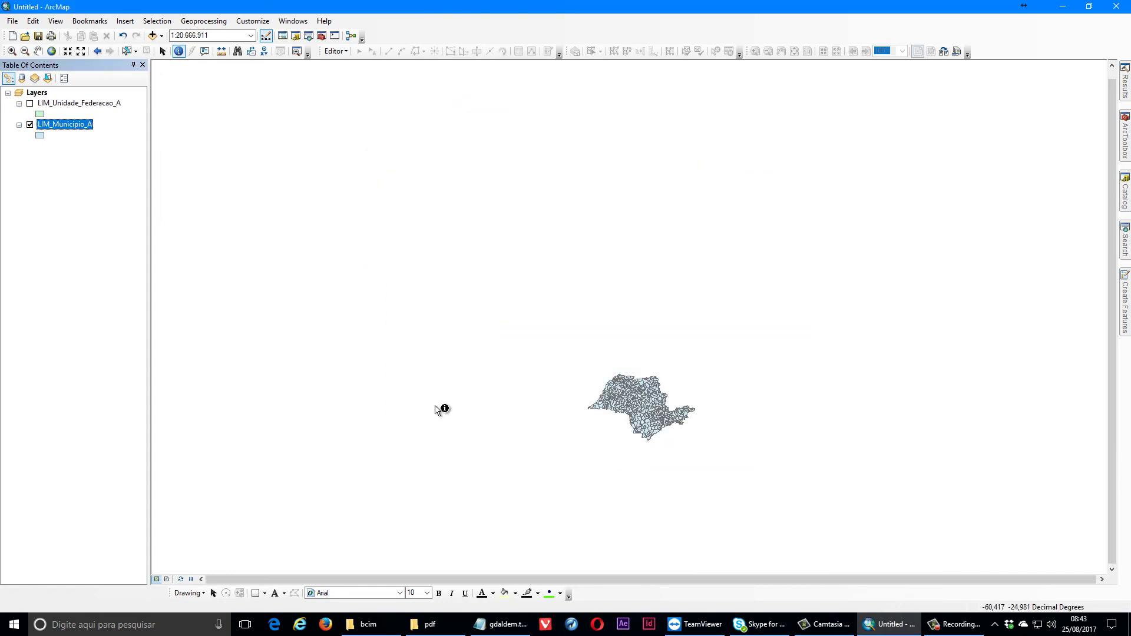
{"action": "right_click", "coordinate": [72, 125]}
{"action": "left_click", "coordinate": [97, 185]}
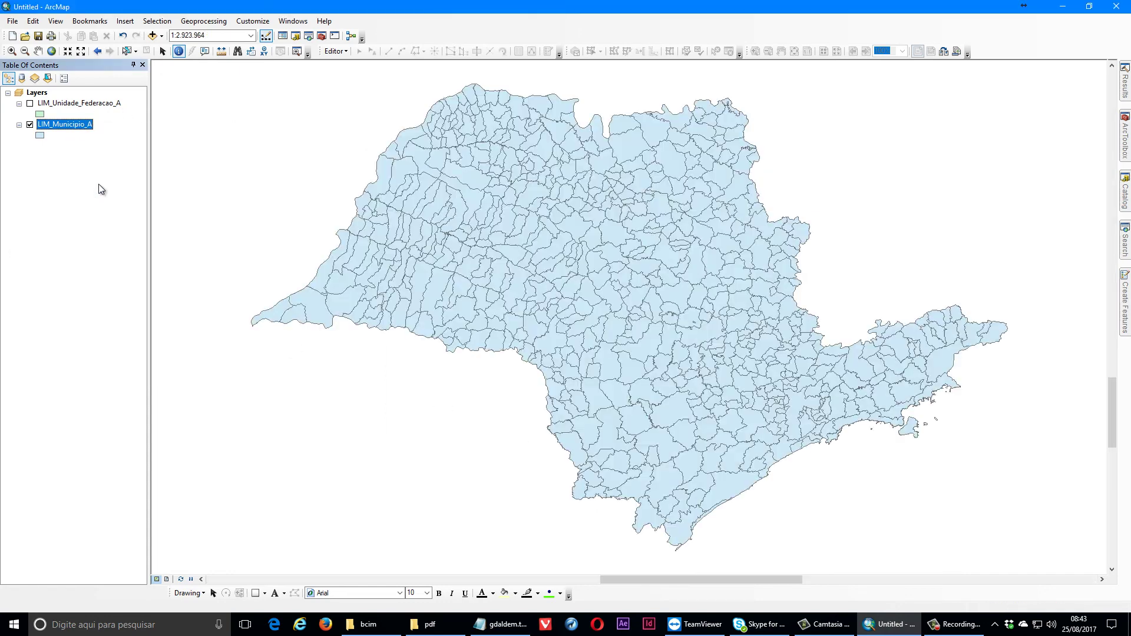
Open the attribute table of the filtered LIM_Municipio_A layer and move it clear of the state's map
{"action": "right_click", "coordinate": [63, 127]}
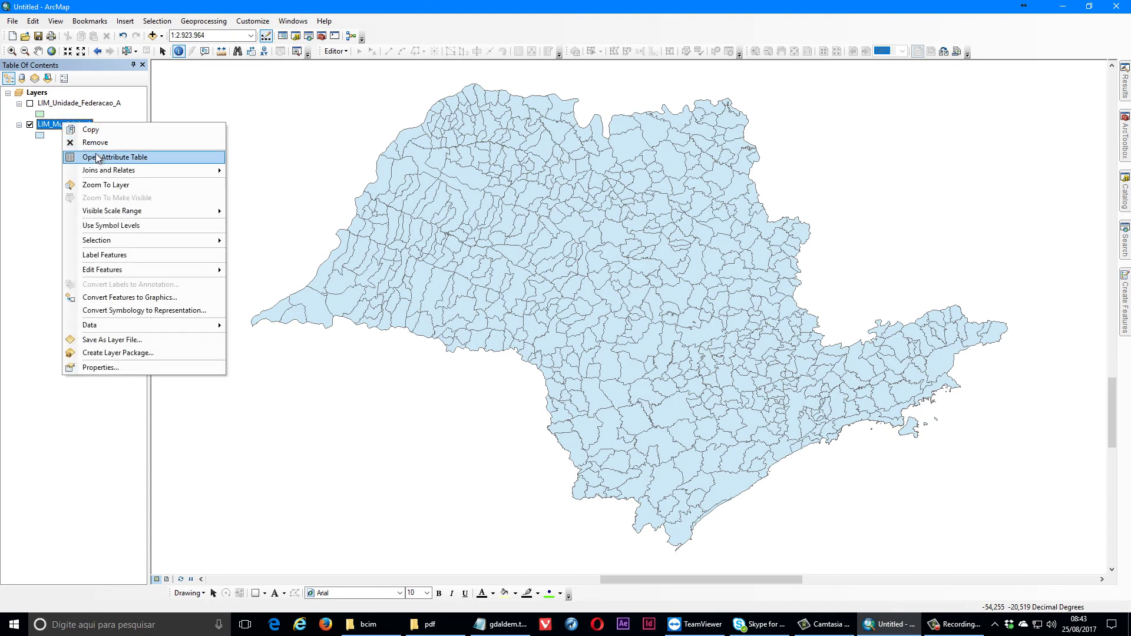
{"action": "left_click", "coordinate": [102, 158]}
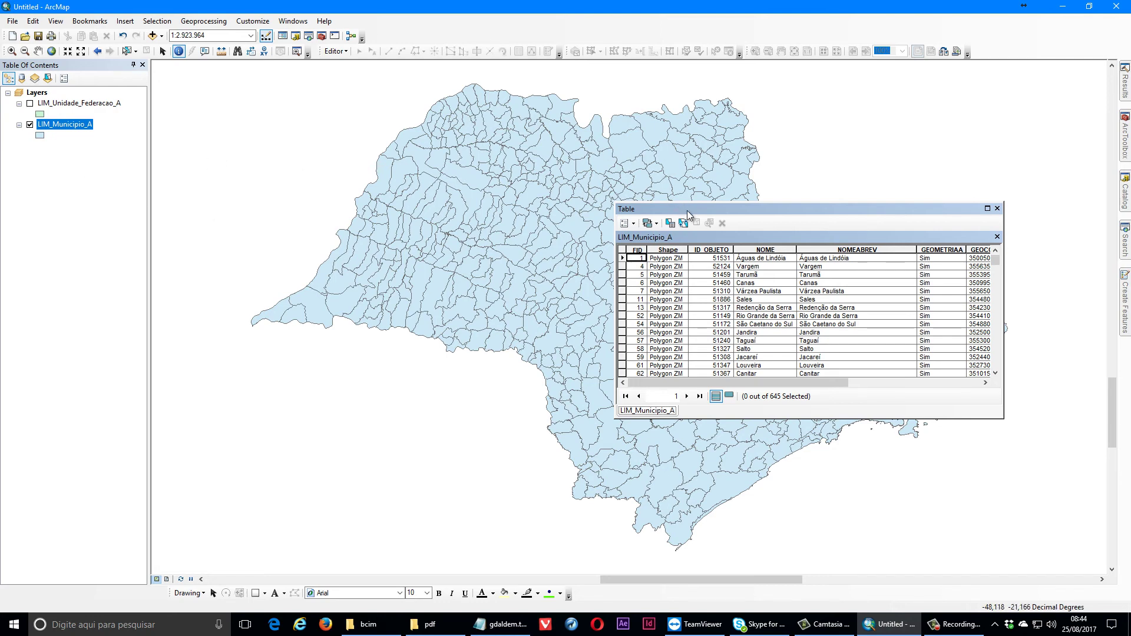
{"action": "left_click_drag", "start_coordinate": [687, 210], "coordinate": [156, 365]}
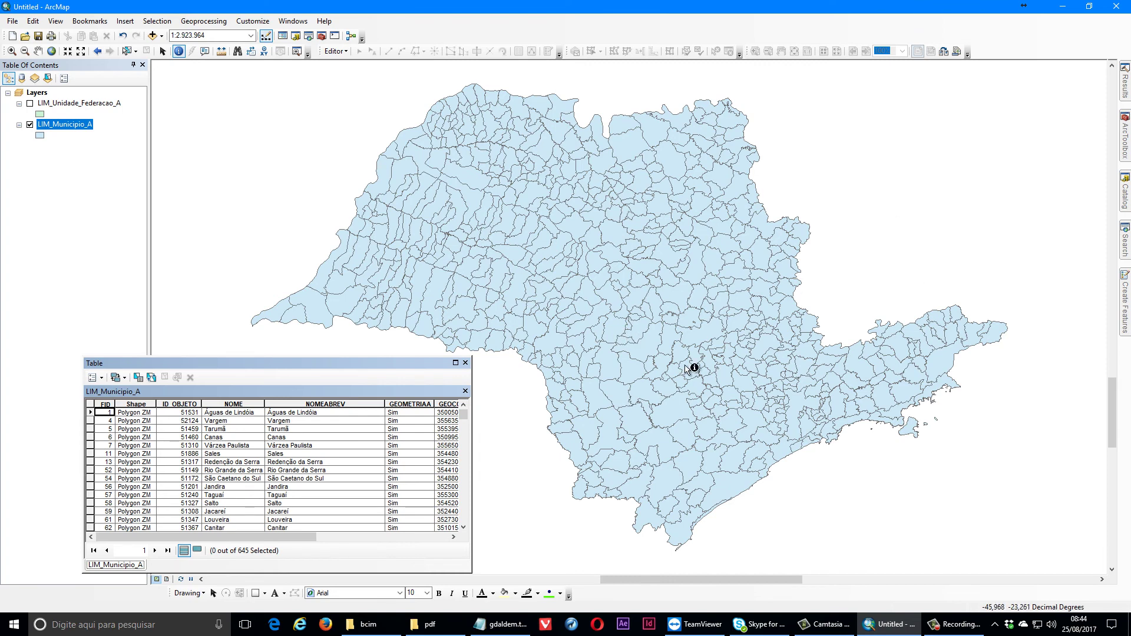
Remove the definition query from the LIM_Municipio_A layer
{"action": "right_click", "coordinate": [68, 130]}
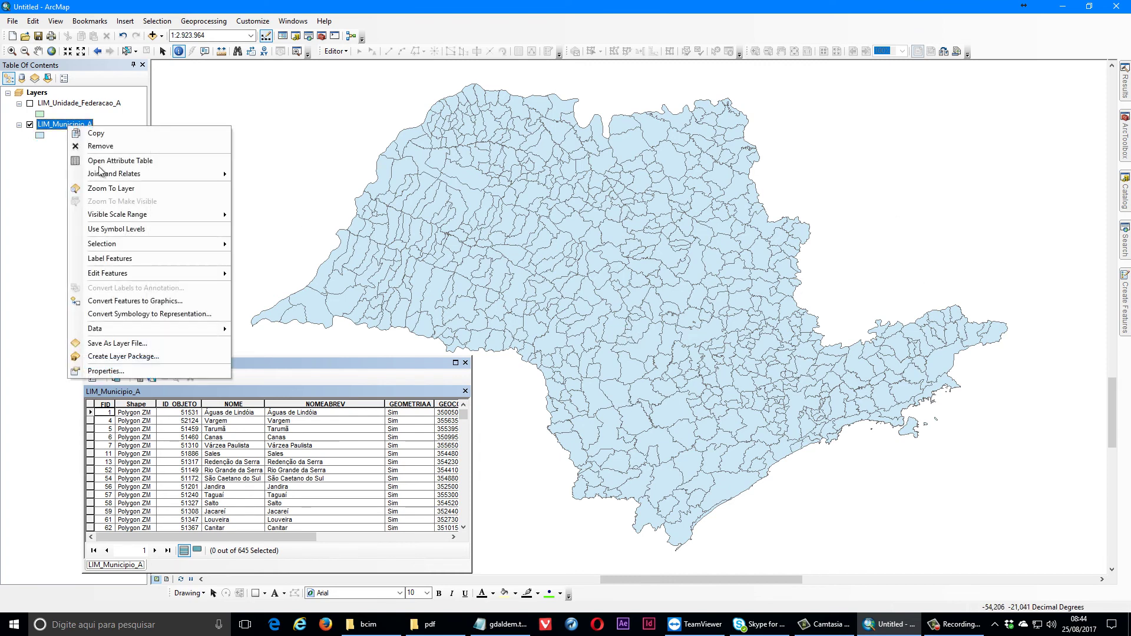
{"action": "left_click", "coordinate": [179, 372]}
{"action": "left_click", "coordinate": [454, 320]}
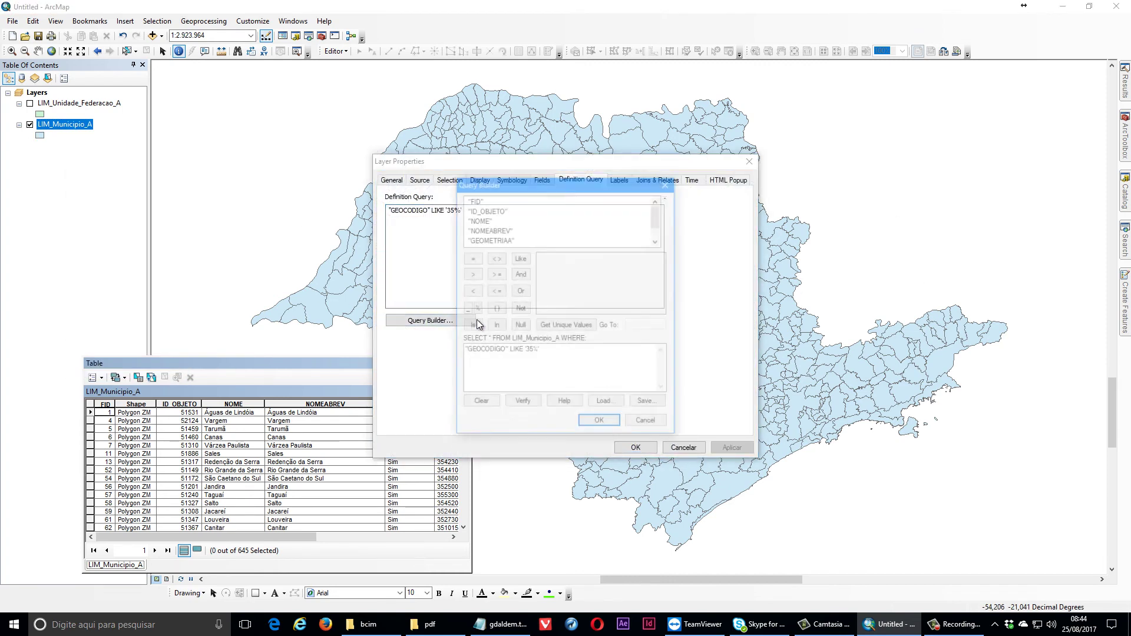
{"action": "left_click", "coordinate": [599, 423]}
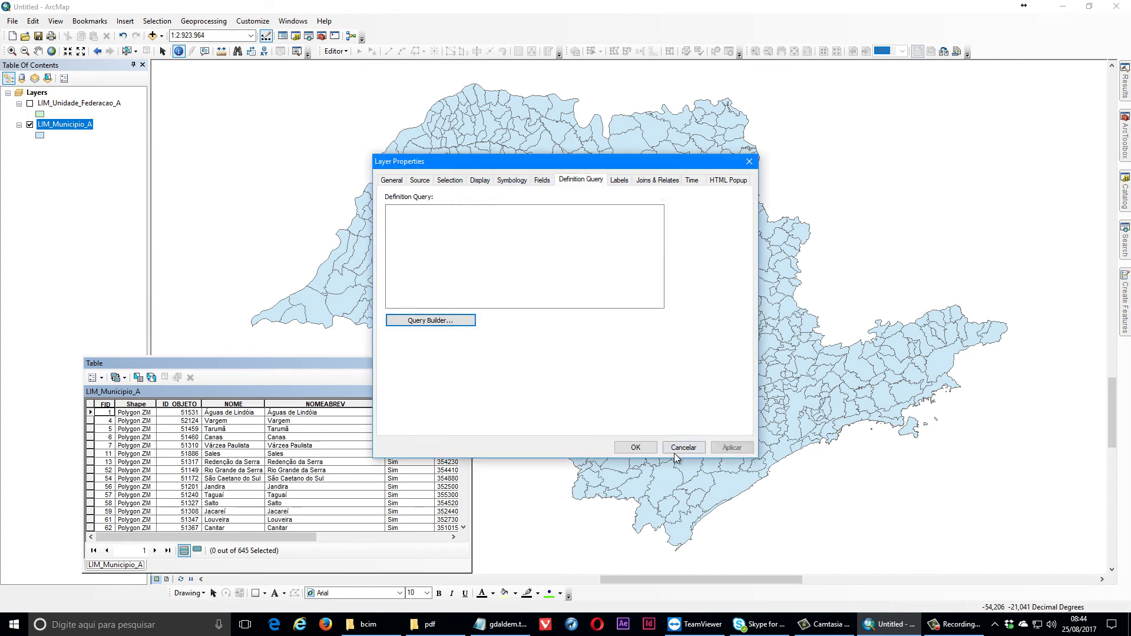
{"action": "left_click", "coordinate": [636, 447]}
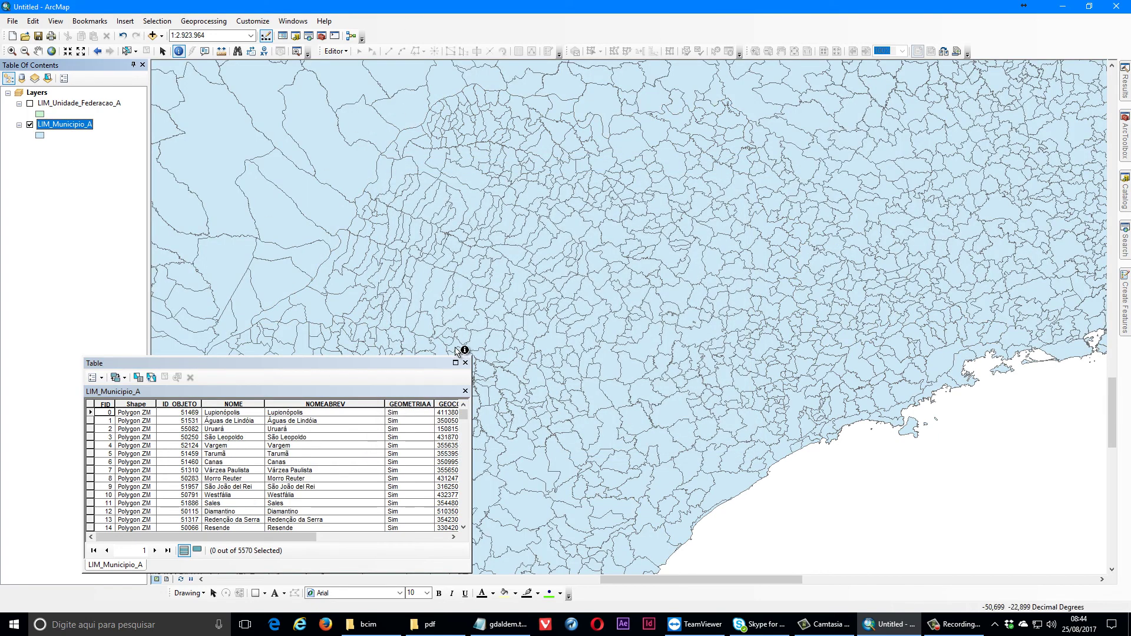
Close the LIM_Municipio_A attribute table and dismiss the Identify window
{"action": "left_click", "coordinate": [472, 362]}
{"action": "left_click", "coordinate": [472, 364]}
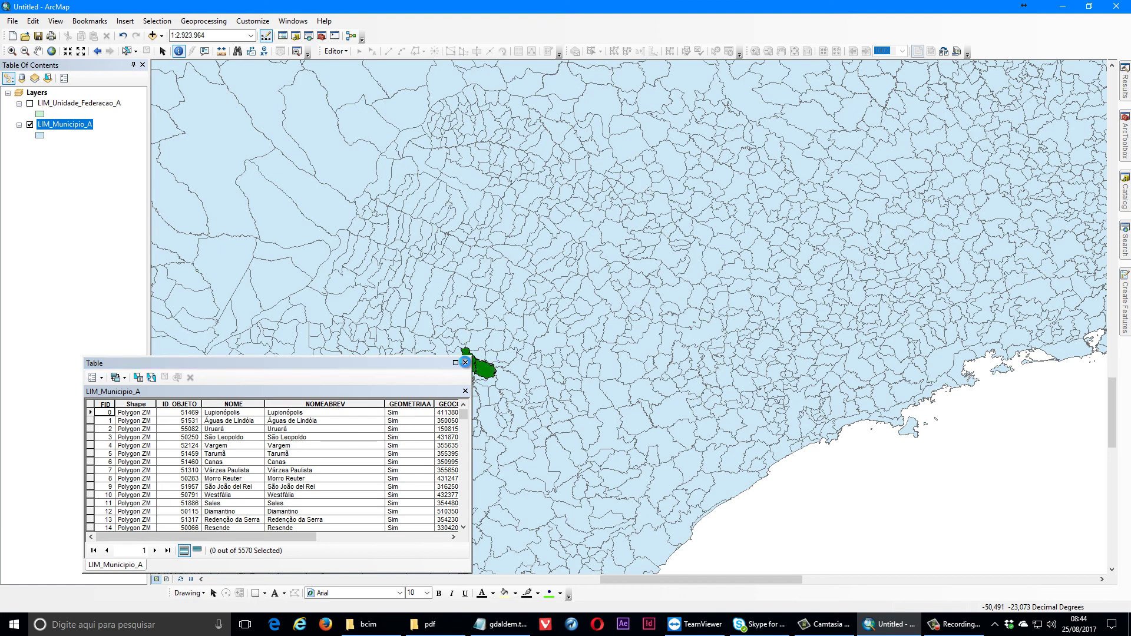
{"action": "left_click", "coordinate": [445, 302]}
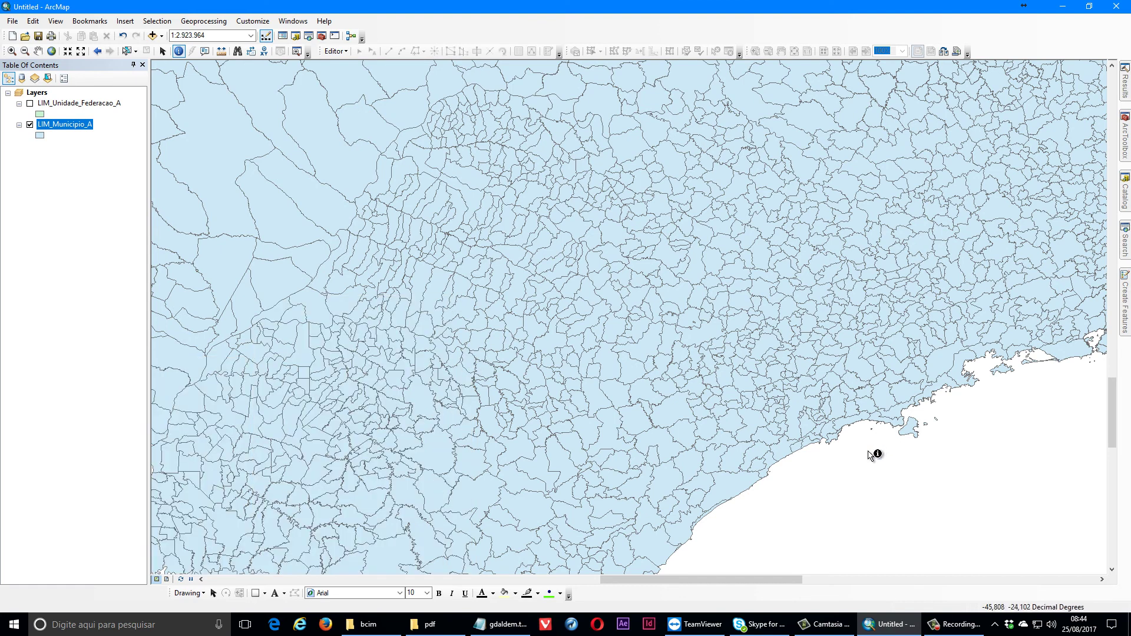
{"action": "left_click", "coordinate": [851, 463]}
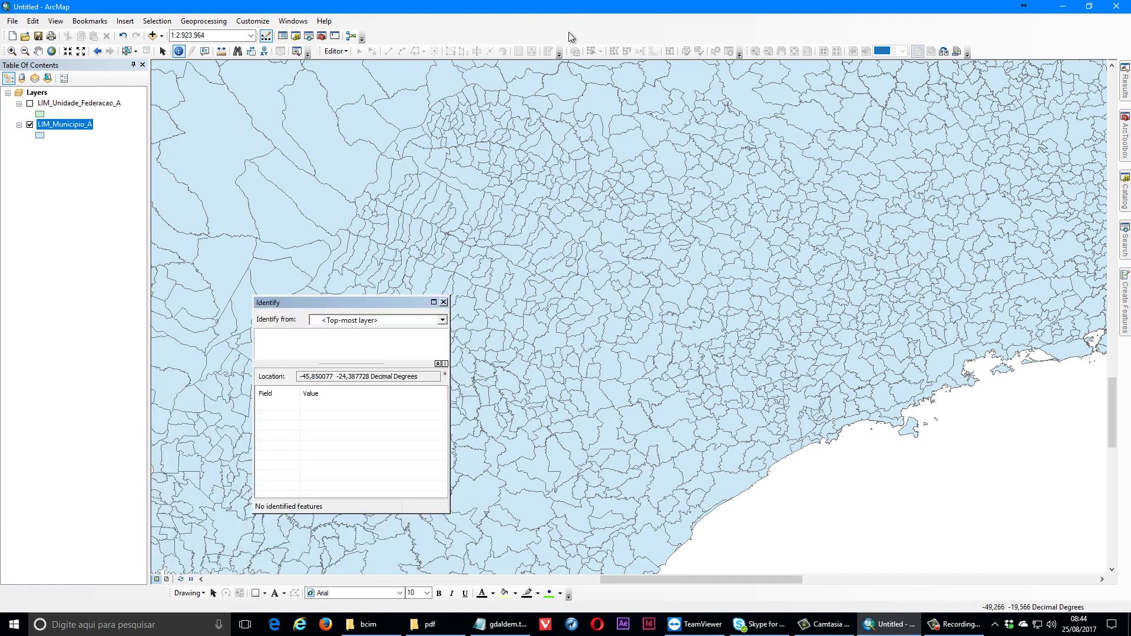
{"action": "left_click", "coordinate": [444, 302]}
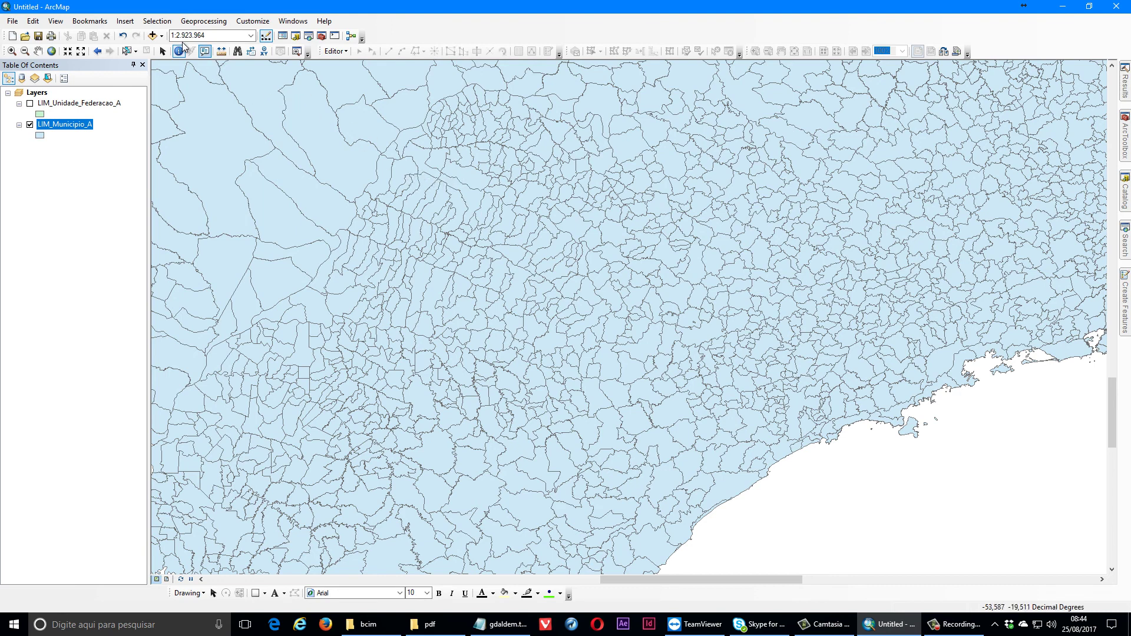
Select the LIM_Municipio_A features by attributes as a new selection with the expression "GEOCODIGO" LIKE '35%'
{"action": "left_click", "coordinate": [157, 21]}
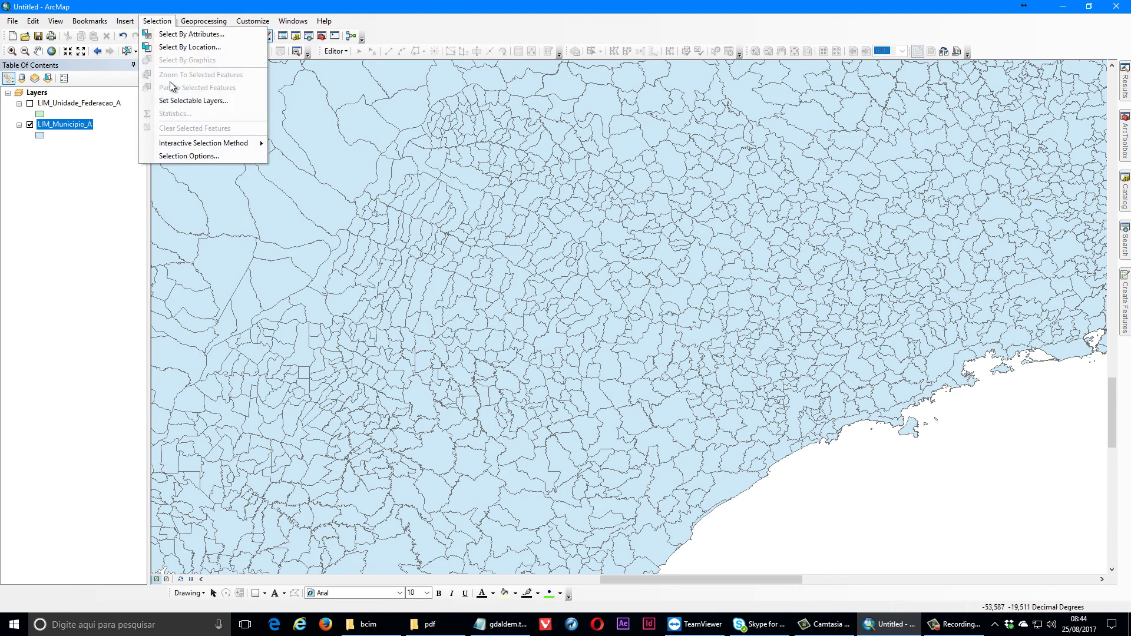
{"action": "left_click", "coordinate": [228, 34]}
{"action": "left_click_drag", "start_coordinate": [91, 17], "coordinate": [494, 130]}
{"action": "left_click", "coordinate": [504, 156]}
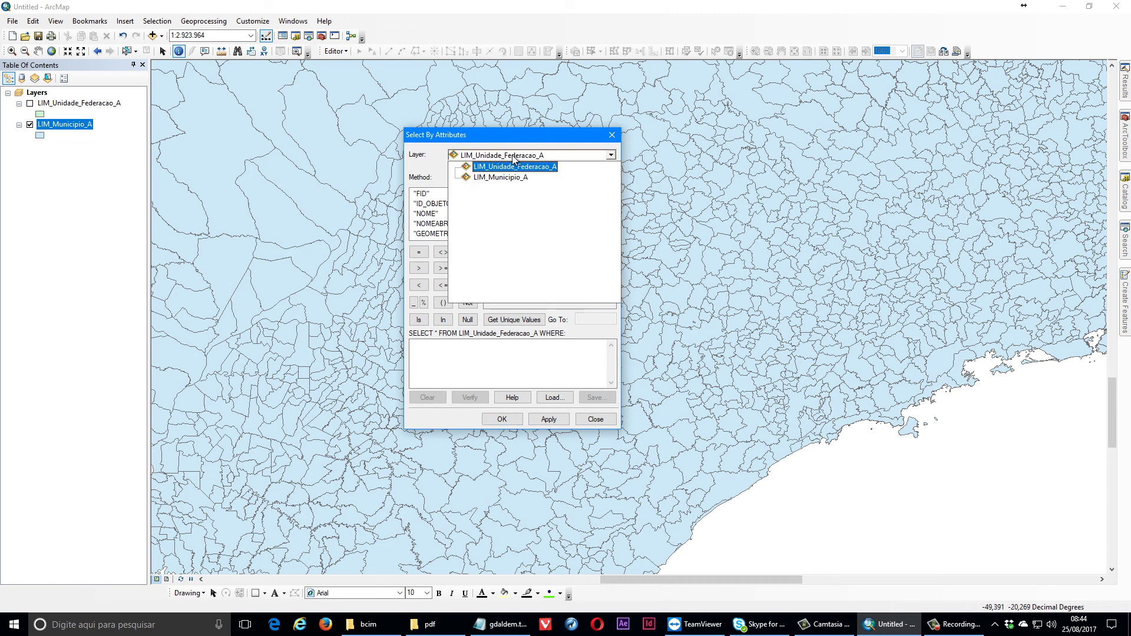
{"action": "left_click", "coordinate": [505, 176]}
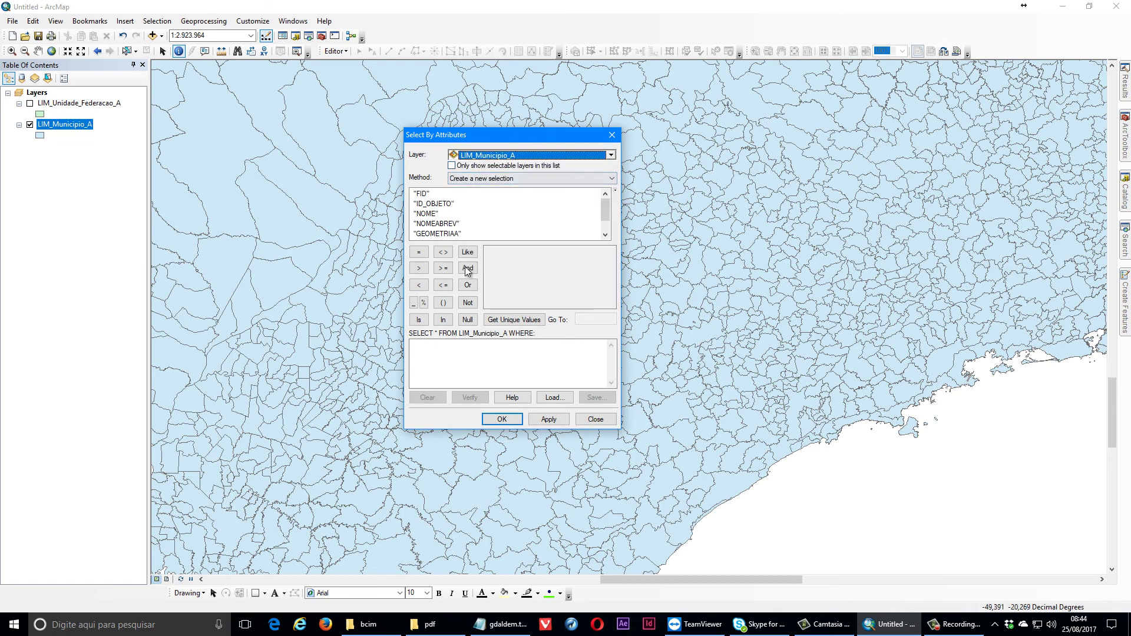
{"action": "scroll", "coordinate": [431, 229], "scroll_direction": "down", "scroll_amount": 1}
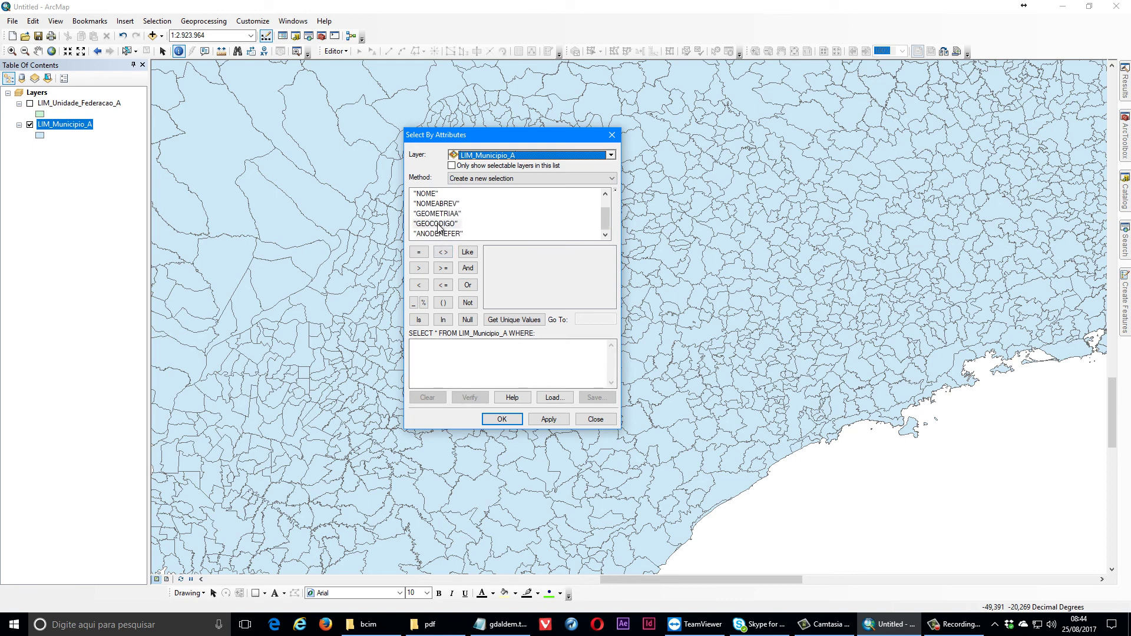
{"action": "double_click", "coordinate": [436, 224]}
{"action": "left_click", "coordinate": [467, 252]}
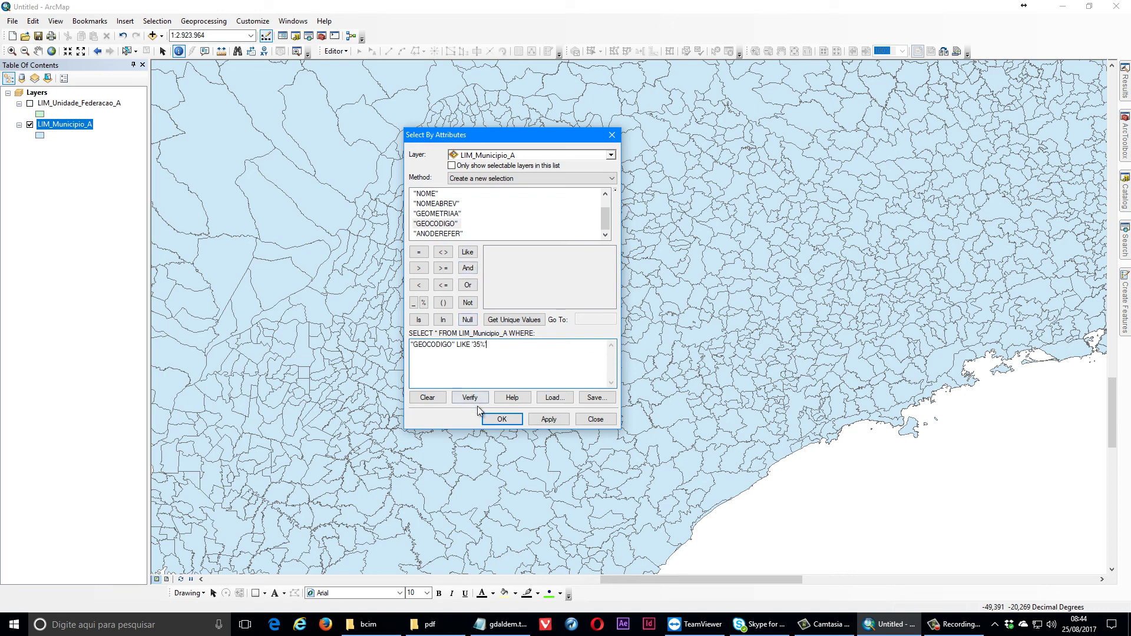
{"action": "left_click", "coordinate": [502, 419]}
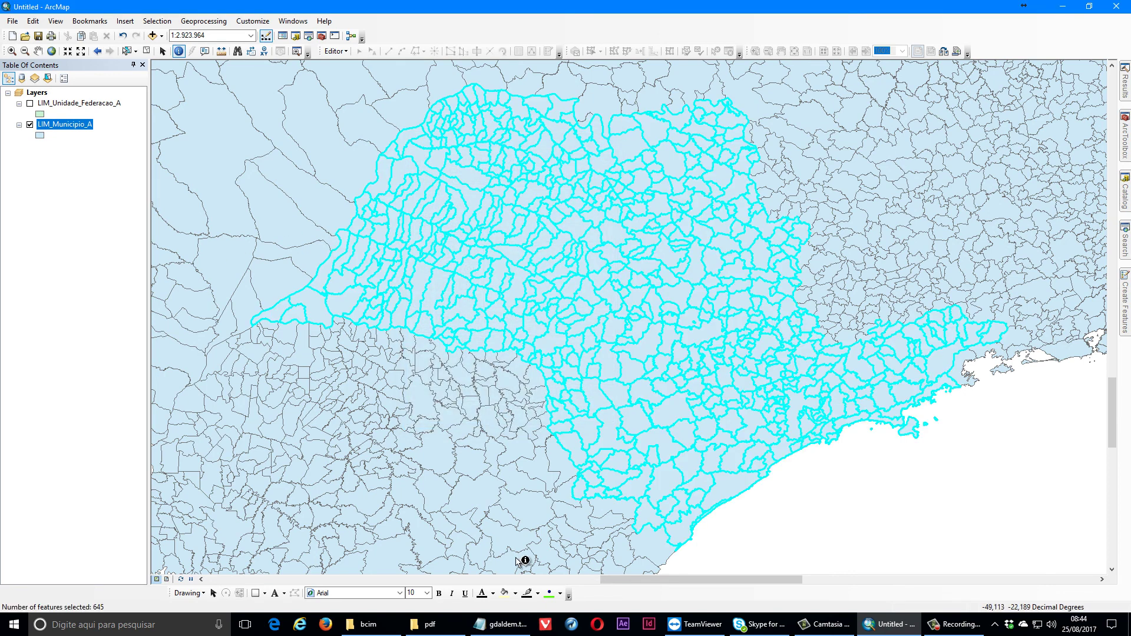
Start exporting the selected LIM_Municipio_A features and set the output folder to C:\tmp\base_cart\bcim, copying the path from File Explorer
{"action": "right_click", "coordinate": [72, 126]}
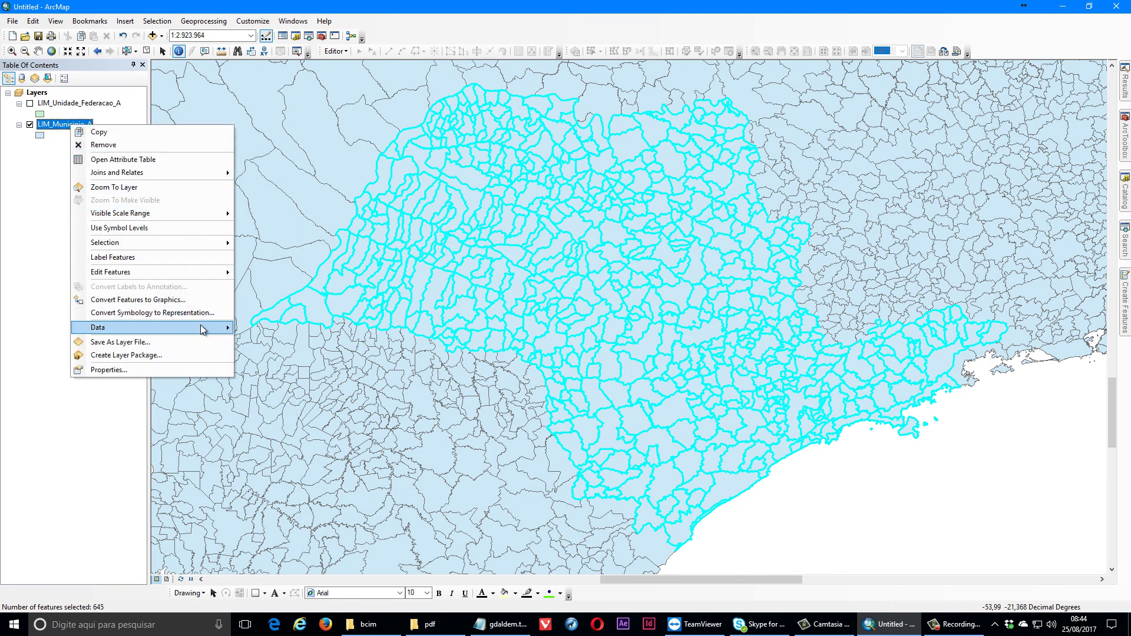
{"action": "mouse_move", "coordinate": [205, 329]}
{"action": "left_click", "coordinate": [290, 339]}
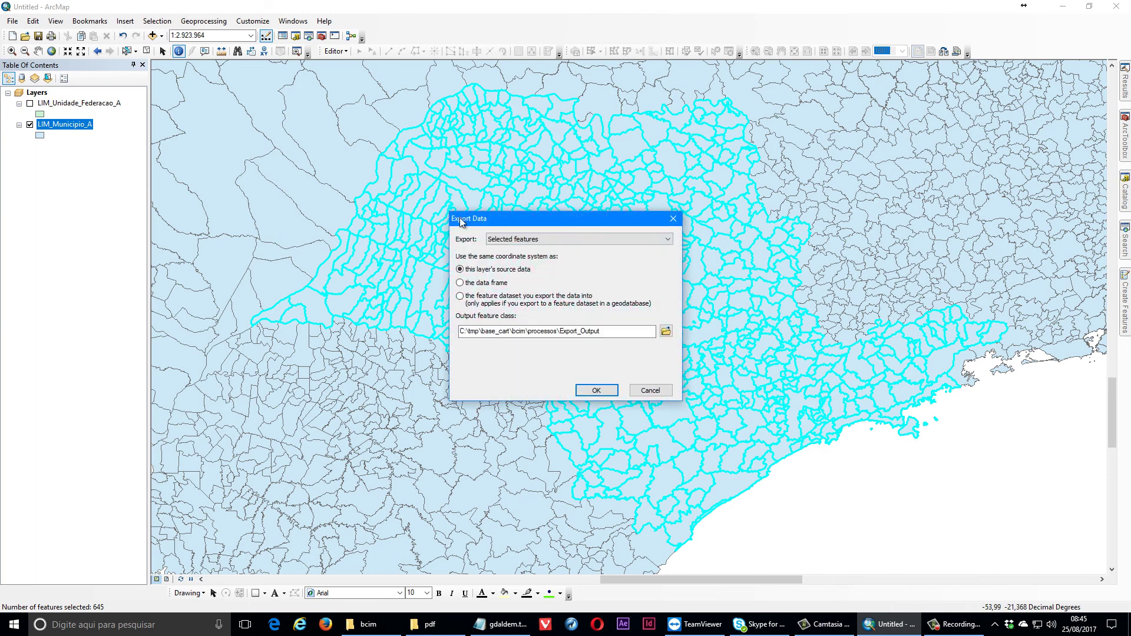
{"action": "left_click", "coordinate": [365, 624]}
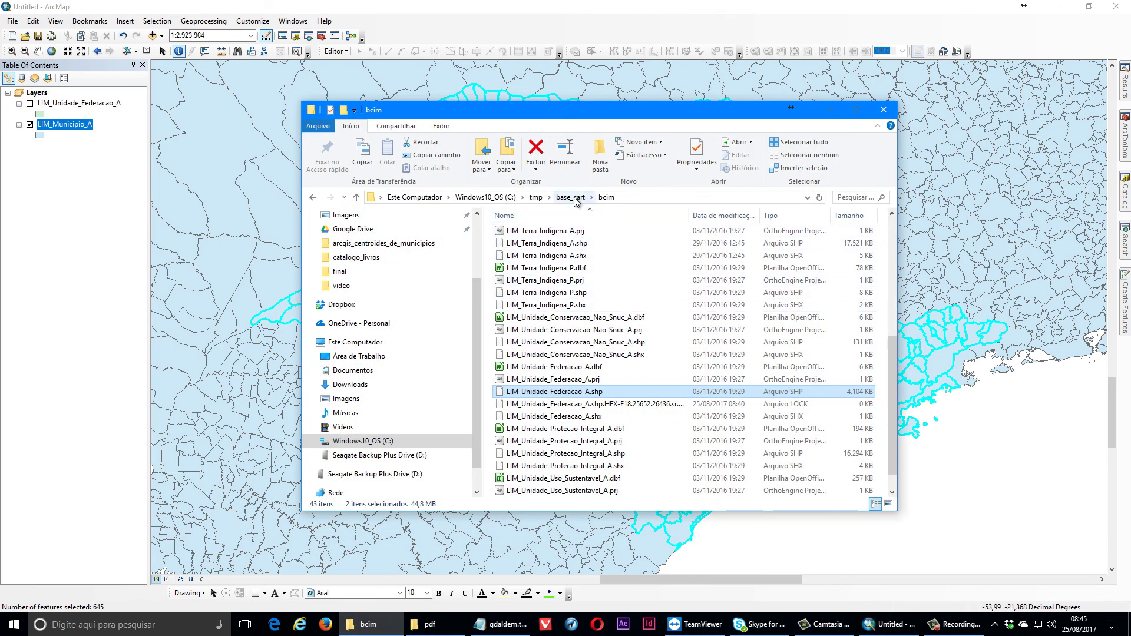
{"action": "left_click", "coordinate": [634, 197]}
{"action": "key", "text": "ctrl+c"}
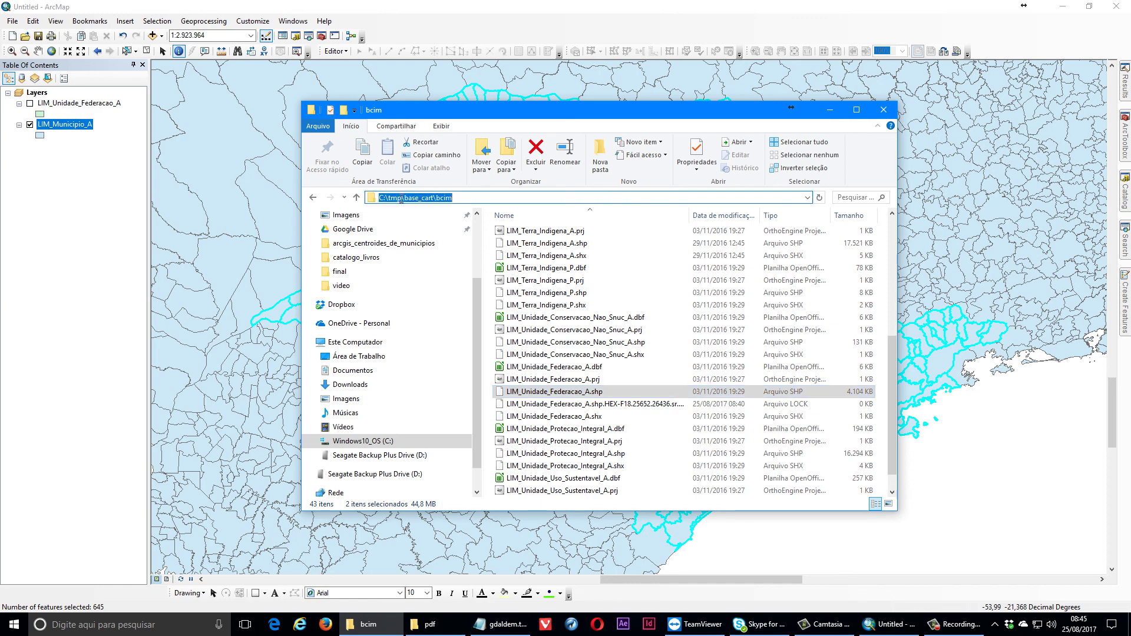
{"action": "right_click", "coordinate": [402, 199]}
{"action": "left_click", "coordinate": [460, 236]}
{"action": "left_click", "coordinate": [830, 110]}
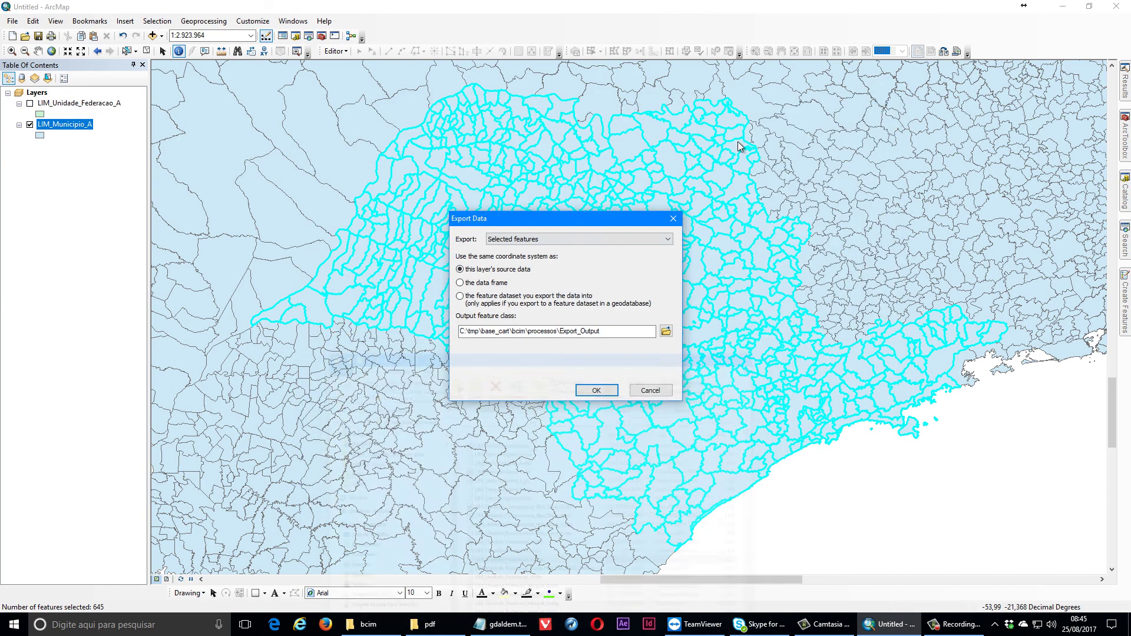
{"action": "left_click_drag", "start_coordinate": [558, 331], "coordinate": [222, 331]}
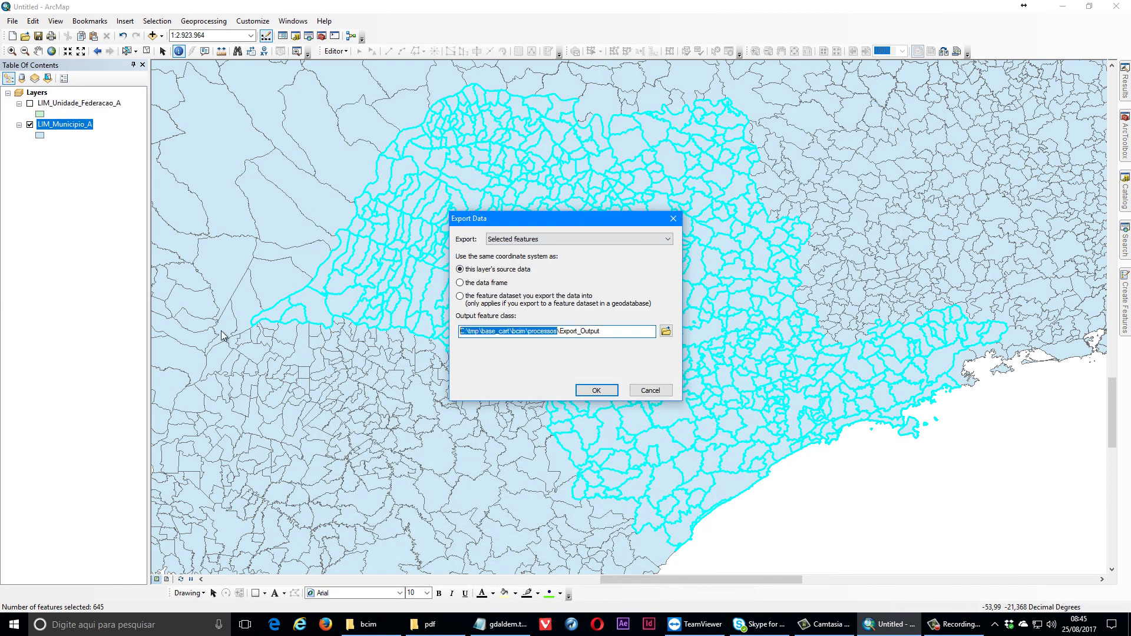
{"action": "key", "text": "ctrl+v"}
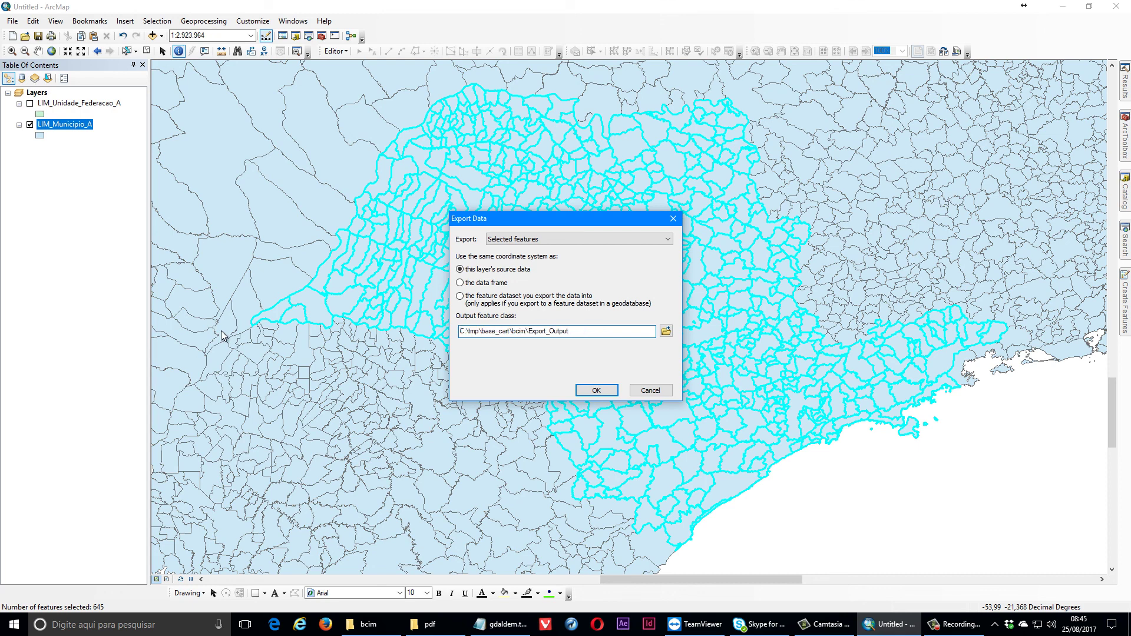
Export the selected features as SP_Mun, adding the result to the map, and hide the LIM_Municipio_A layer
{"action": "key", "text": "shift+Left"}
{"action": "key", "text": "shift+Left"}
{"action": "key", "text": "shift+Left"}
{"action": "key", "text": "shift+Left"}
{"action": "key", "text": "shift+Left"}
{"action": "key", "text": "shift+Left"}
{"action": "key", "text": "shift+Left"}
{"action": "key", "text": "shift+Left"}
{"action": "type", "text": "SP"}
{"action": "left_click", "coordinate": [590, 392]}
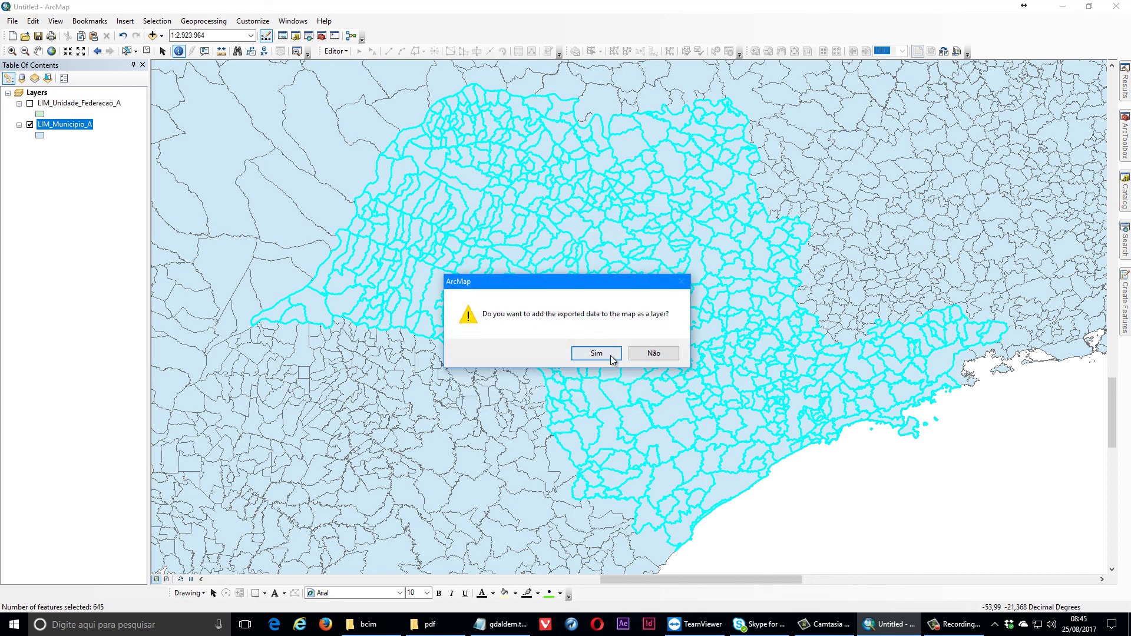
{"action": "left_click", "coordinate": [607, 354]}
{"action": "left_click", "coordinate": [30, 146]}
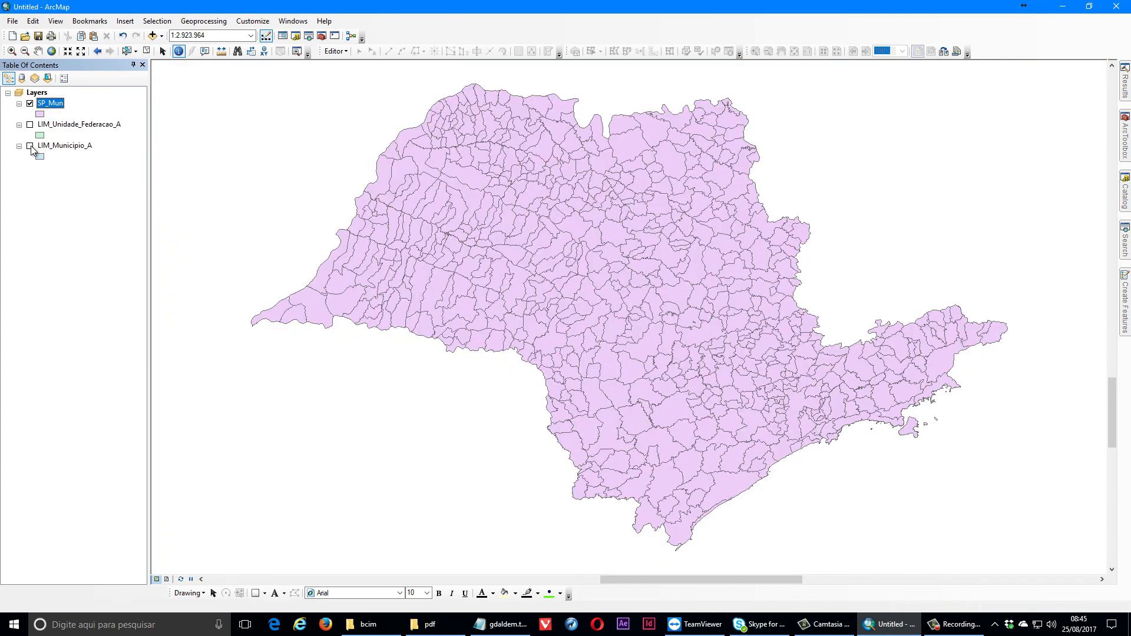